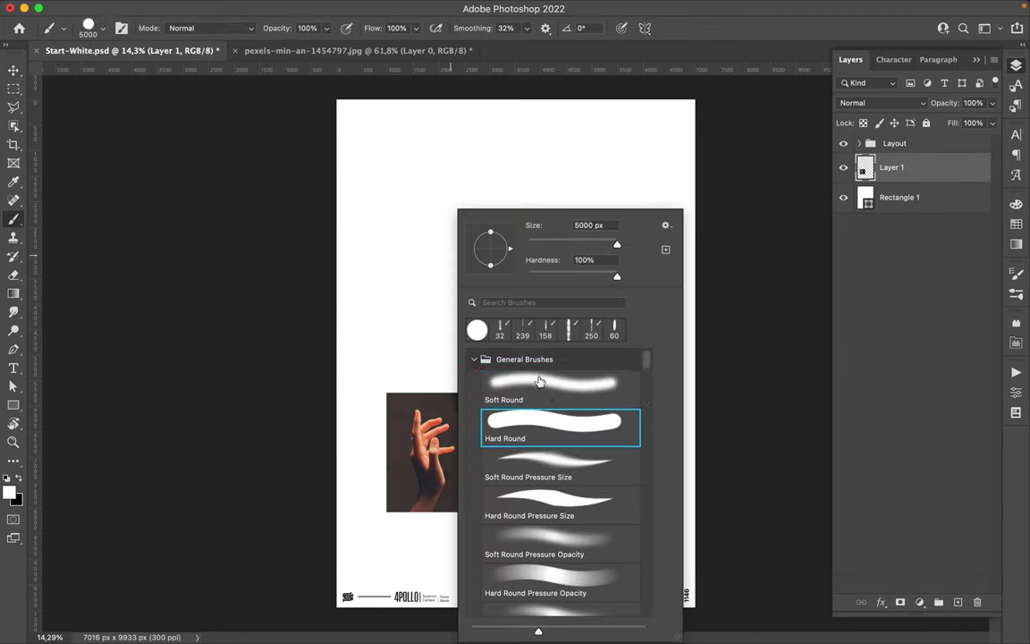
Hand-letter the word 'Find' in rough black brush strokes.
drag(402, 249, 447, 169)
drag(407, 211, 428, 208)
mouse_move(434, 189)
mouse_down()
mouse_move(434, 243)
mouse_move(492, 241)
mouse_up()
drag(543, 189, 525, 239)
drag(540, 149, 555, 240)
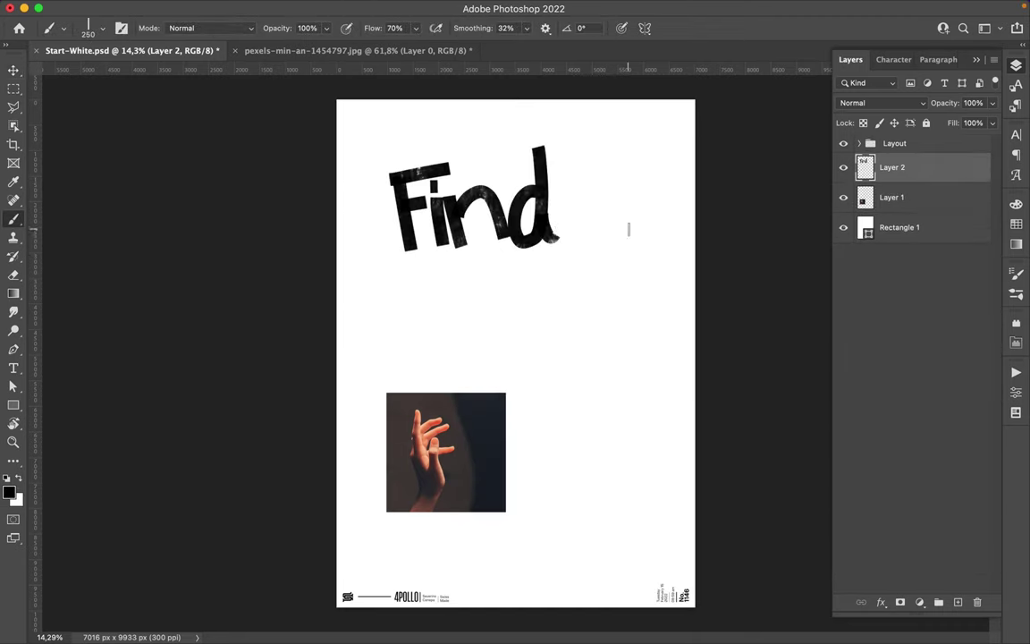
With a different brush, paint 'your' below 'Find' with a long swash.
right_click(465, 267)
mouse_move(428, 270)
mouse_down()
mouse_move(438, 326)
mouse_move(630, 268)
mouse_up()
drag(488, 268, 490, 333)
mouse_move(517, 270)
mouse_down()
mouse_move(539, 259)
mouse_move(560, 332)
mouse_up()
drag(562, 282, 595, 259)
On a new layer, paint 'Stile' with a striped brush below 'your'.
key(ctrl+shift+alt+n)
right_click(595, 268)
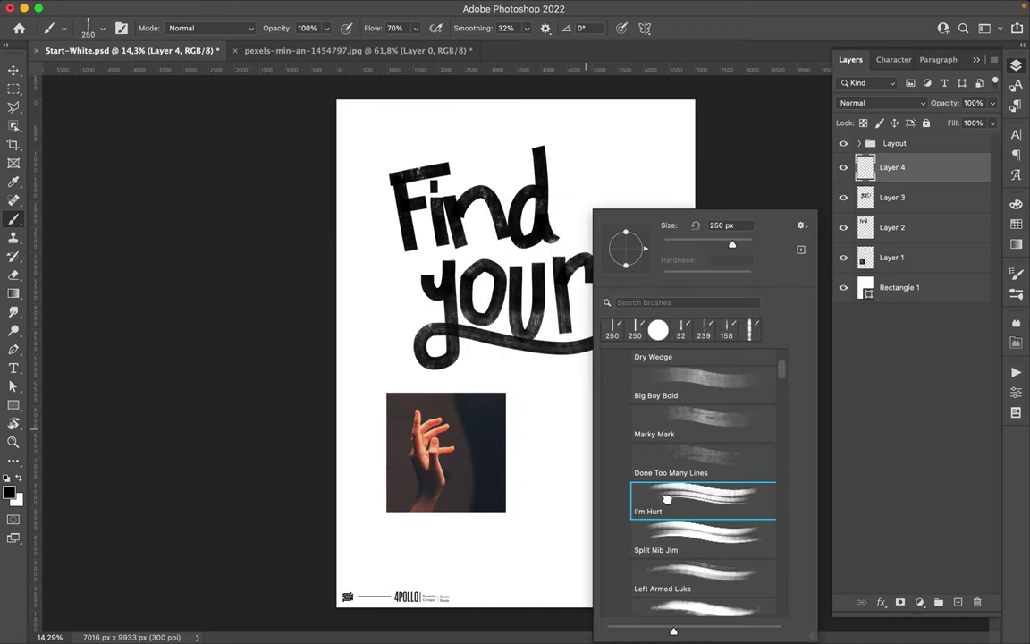
drag(519, 411, 540, 404)
mouse_move(490, 322)
mouse_down()
mouse_move(454, 368)
mouse_move(504, 412)
mouse_up()
drag(507, 346, 545, 346)
drag(528, 367, 532, 413)
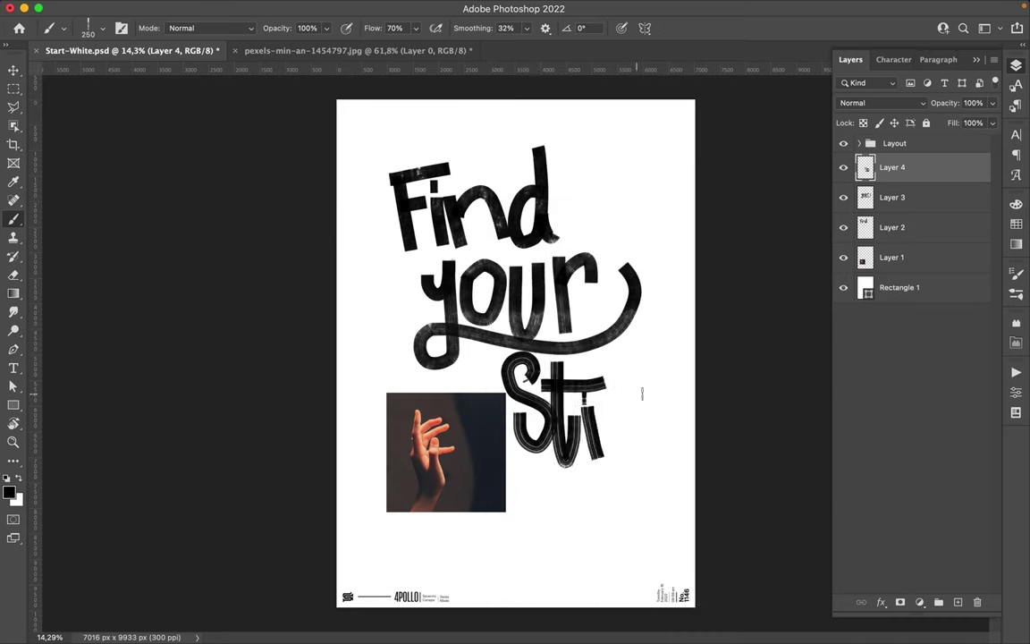
drag(559, 327, 563, 429)
drag(642, 428, 677, 456)
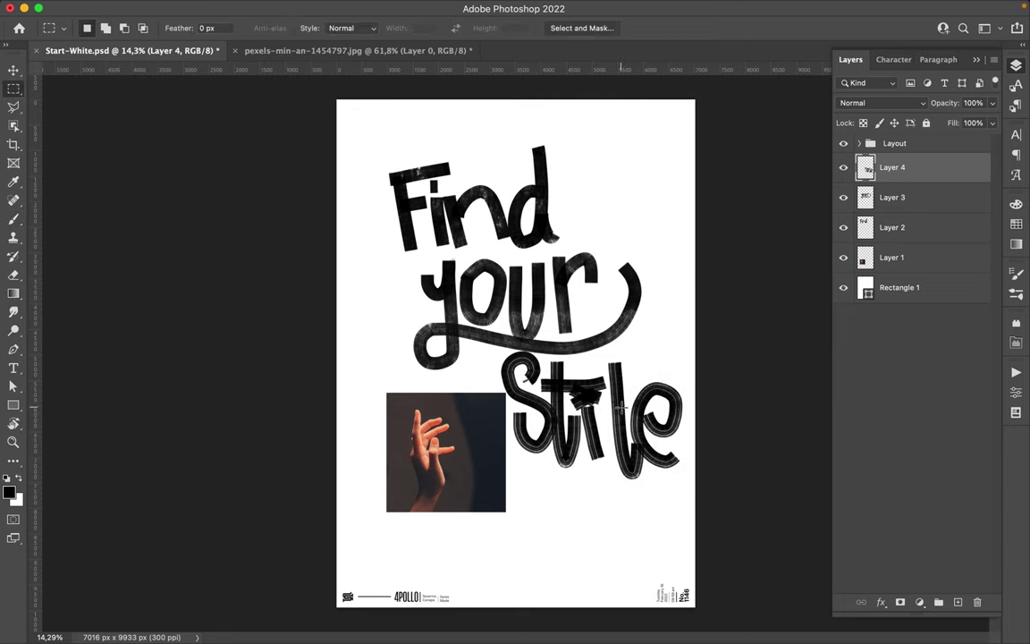
Draw a polygonal lasso selection around the letters 'le' of 'Stile'.
key(l)
click(605, 355)
click(685, 333)
click(711, 490)
click(615, 503)
click(604, 356)
Lift 'le' onto its own layer and shift it closer to 'Sti'.
key(v)
key(ctrl+shift+j)
drag(651, 403, 643, 386)
Reposition 'Stile', 'your' and 'Find' centrally and slide the hand photo left.
drag(573, 411, 514, 432)
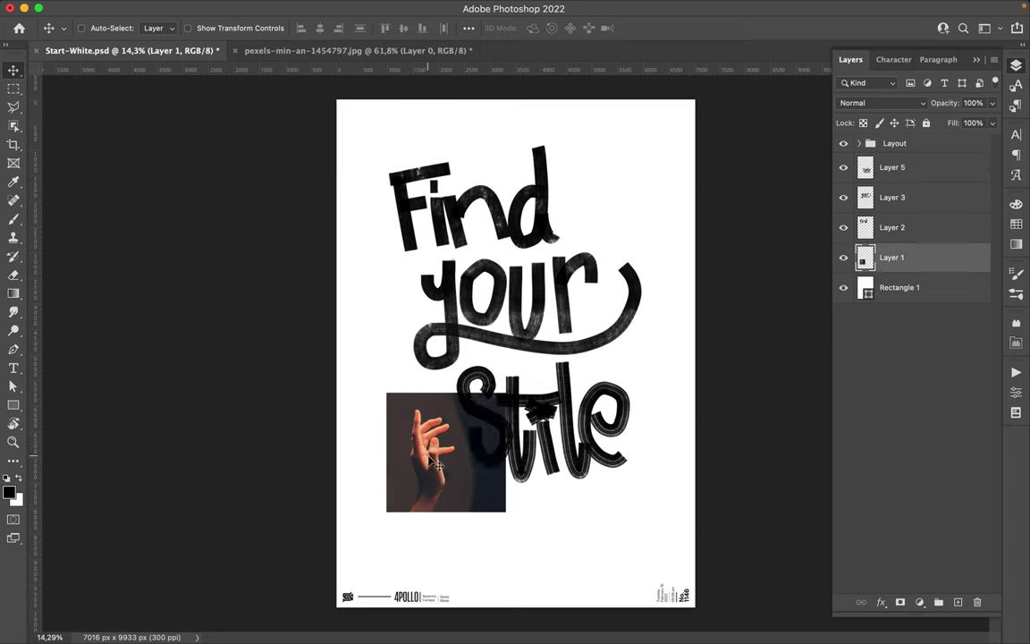
drag(421, 474, 371, 483)
drag(537, 322, 523, 338)
drag(521, 241, 550, 263)
mouse_move(385, 429)
mouse_down()
mouse_move(368, 414)
mouse_move(476, 533)
mouse_up()
Duplicate and trim the hand photo, moving the original to the right page edge.
key(m)
key(ctrl+j)
key(Delete)
click(843, 258)
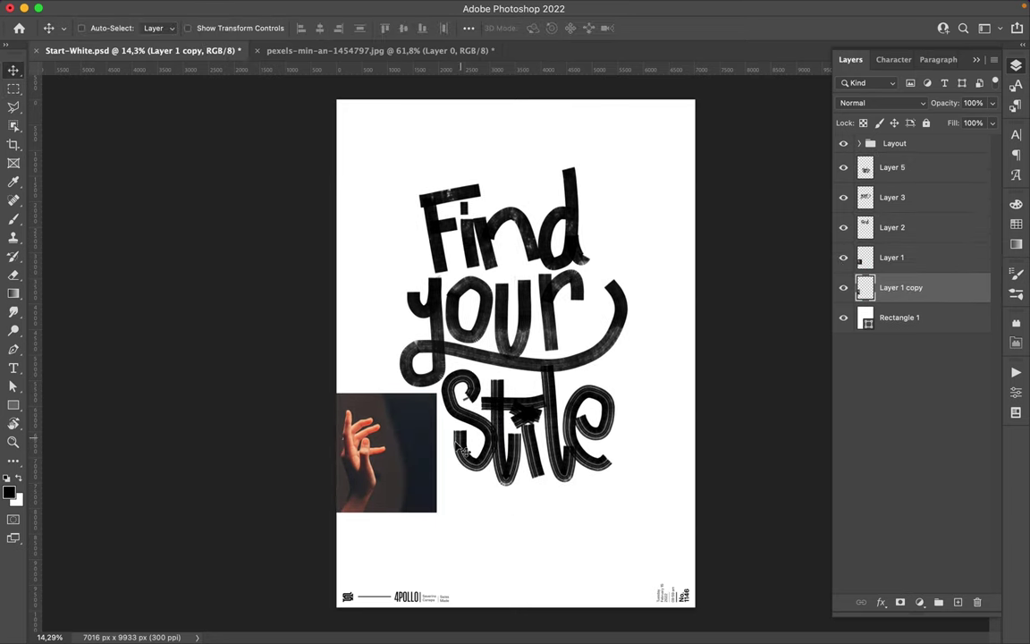
click(891, 258)
drag(575, 363, 666, 198)
key(b)
right_click(662, 192)
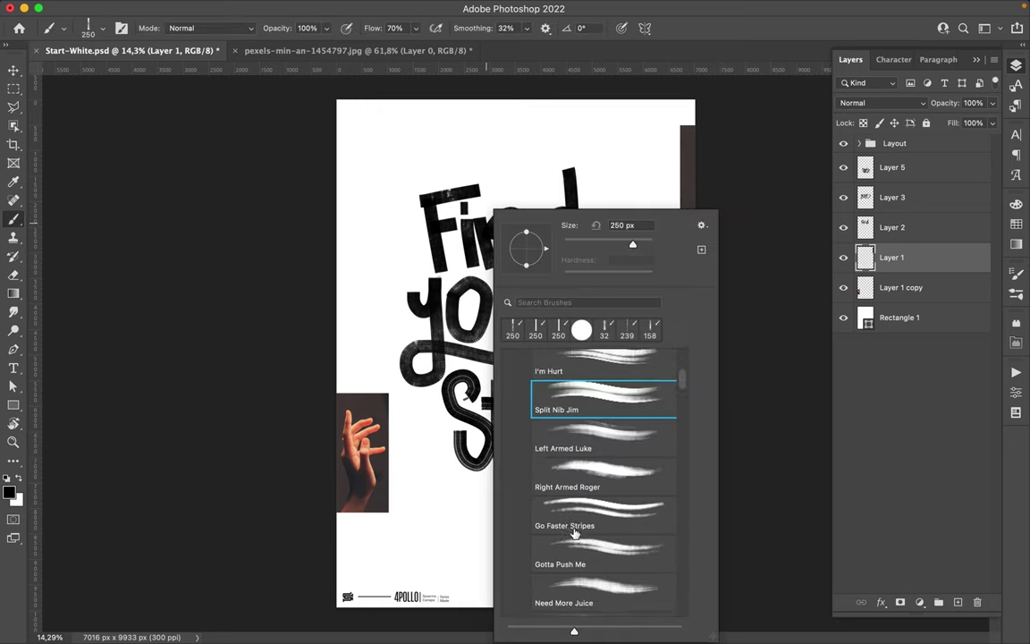
Sketch a rough frame around the lettering, then remove it.
double_click(528, 391)
drag(384, 217, 413, 509)
mouse_move(426, 537)
mouse_down()
mouse_move(630, 142)
mouse_move(374, 161)
mouse_move(626, 134)
mouse_move(380, 322)
mouse_move(644, 126)
mouse_move(398, 536)
mouse_move(666, 508)
mouse_up()
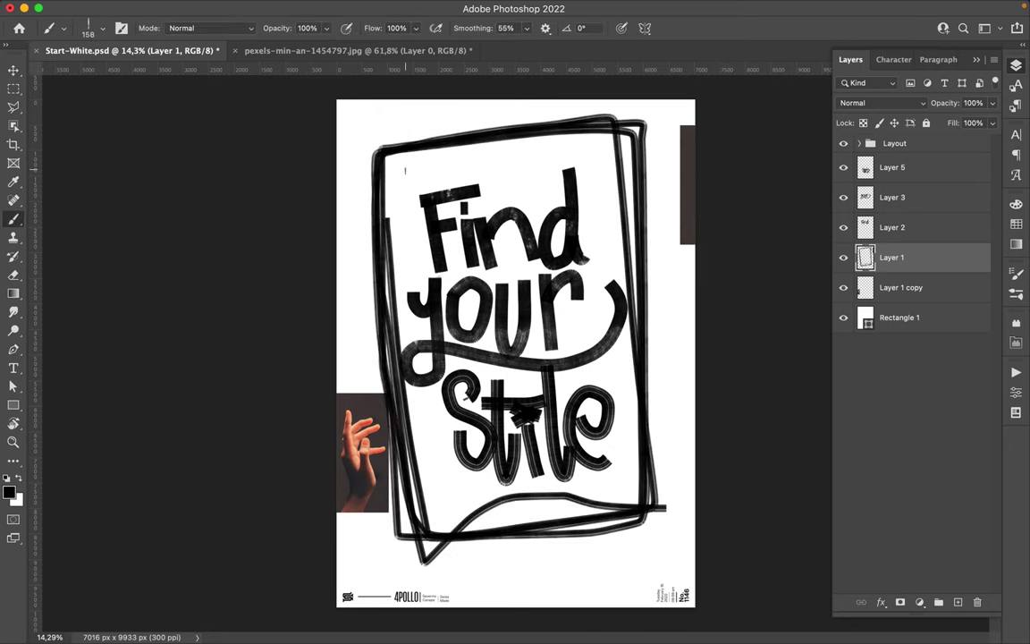
key(ctrl+t)
key(Delete)
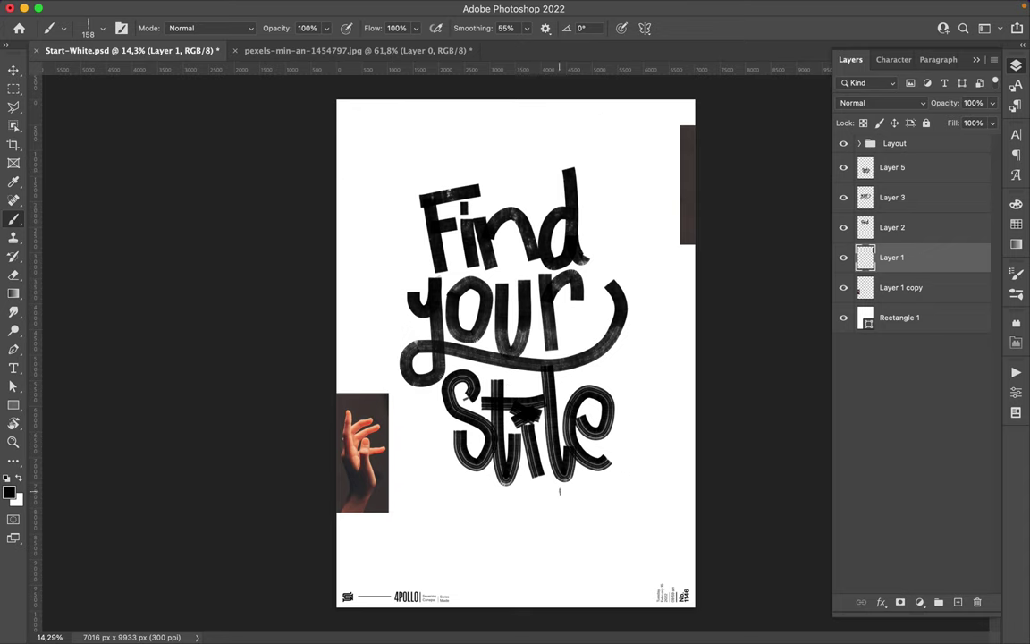
Redraw thin frame lines with 'The Realist' 33 px brush, adding a speech-bubble tail.
right_click(561, 490)
scroll(662, 465, down, 2)
click(670, 524)
key(Return)
mouse_move(383, 190)
mouse_down()
mouse_move(631, 494)
mouse_move(393, 168)
mouse_move(657, 223)
mouse_up()
mouse_move(398, 532)
mouse_down()
mouse_move(651, 491)
mouse_move(457, 426)
mouse_up()
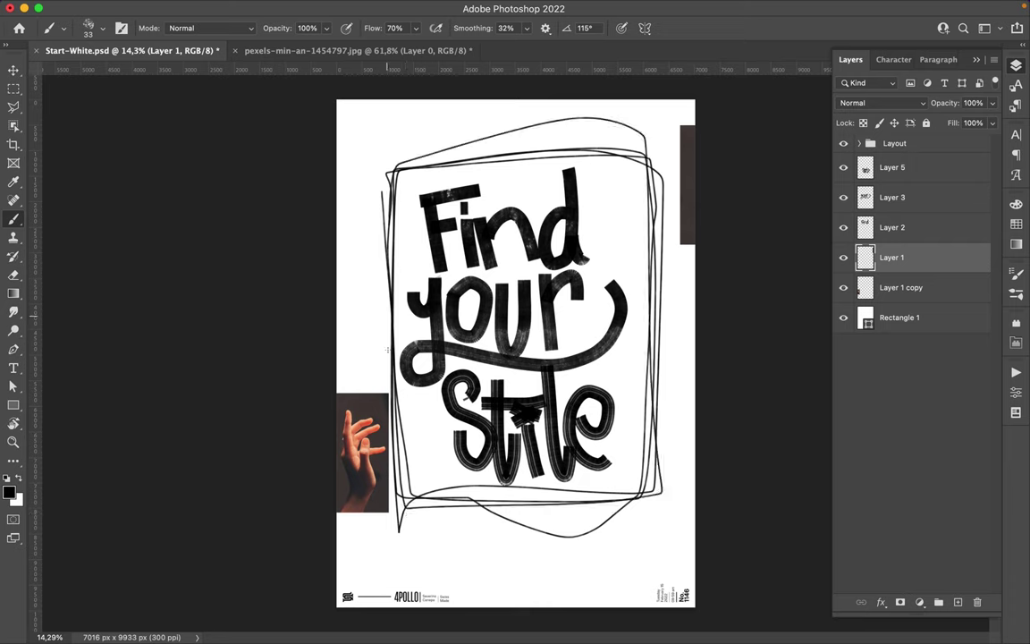
Cross-hatch zigzags below the frame and along its top, plus a wedge bar above.
mouse_move(400, 505)
mouse_down()
mouse_move(639, 500)
mouse_move(394, 565)
mouse_move(509, 553)
mouse_up()
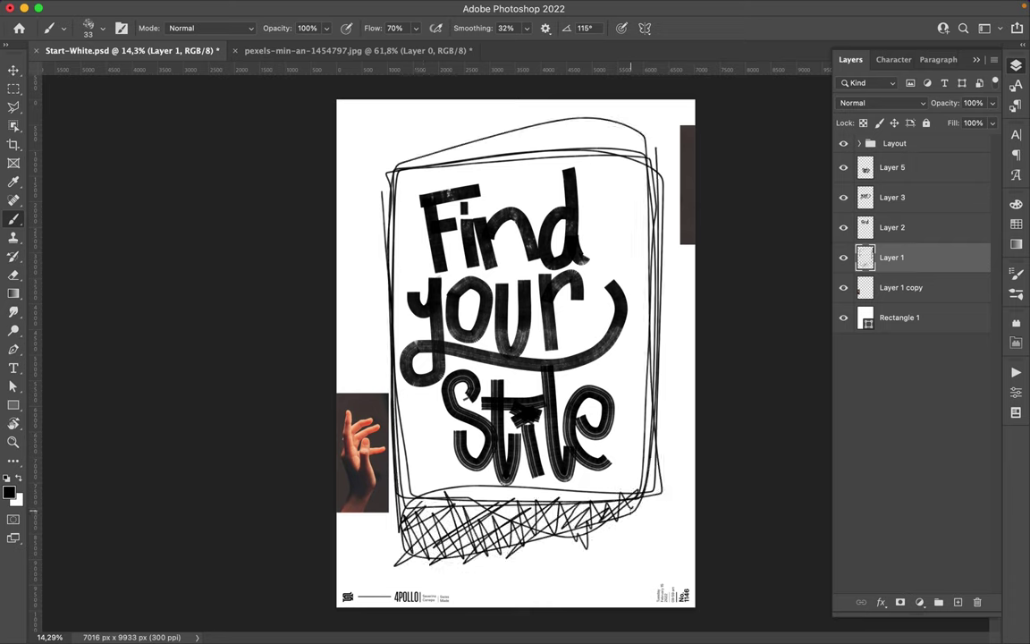
mouse_move(581, 116)
mouse_down()
mouse_move(394, 144)
mouse_move(488, 134)
mouse_up()
right_click(490, 147)
scroll(595, 465, down, 5)
double_click(596, 465)
drag(386, 163, 429, 150)
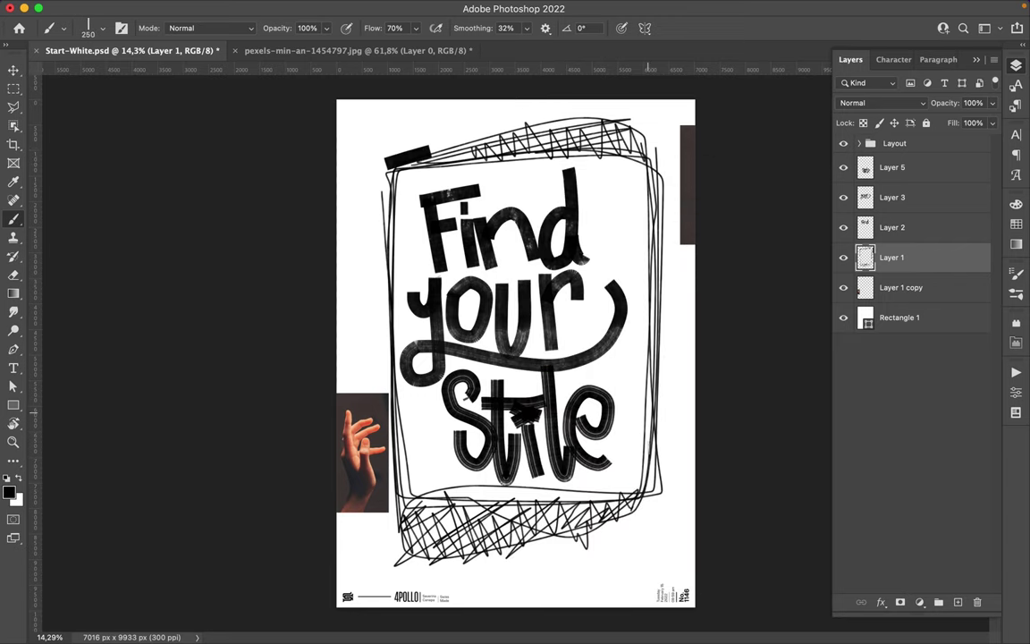
Paint bold wedge bars along the poster edges and an arrow atop the frame.
drag(687, 296, 689, 375)
drag(650, 413, 649, 465)
drag(482, 603, 635, 603)
drag(342, 163, 342, 559)
mouse_move(438, 129)
mouse_down()
mouse_move(492, 166)
mouse_move(508, 152)
mouse_up()
Add quote marks before 'Find', a comma, bars below 'Stile' and a boxed X.
drag(376, 196, 385, 217)
drag(396, 195, 408, 215)
drag(626, 465, 617, 490)
drag(443, 496, 519, 496)
mouse_move(447, 546)
mouse_down()
mouse_move(657, 536)
mouse_move(595, 562)
mouse_up()
drag(590, 112, 657, 114)
mouse_move(595, 144)
mouse_down()
mouse_move(652, 126)
mouse_move(575, 103)
mouse_up()
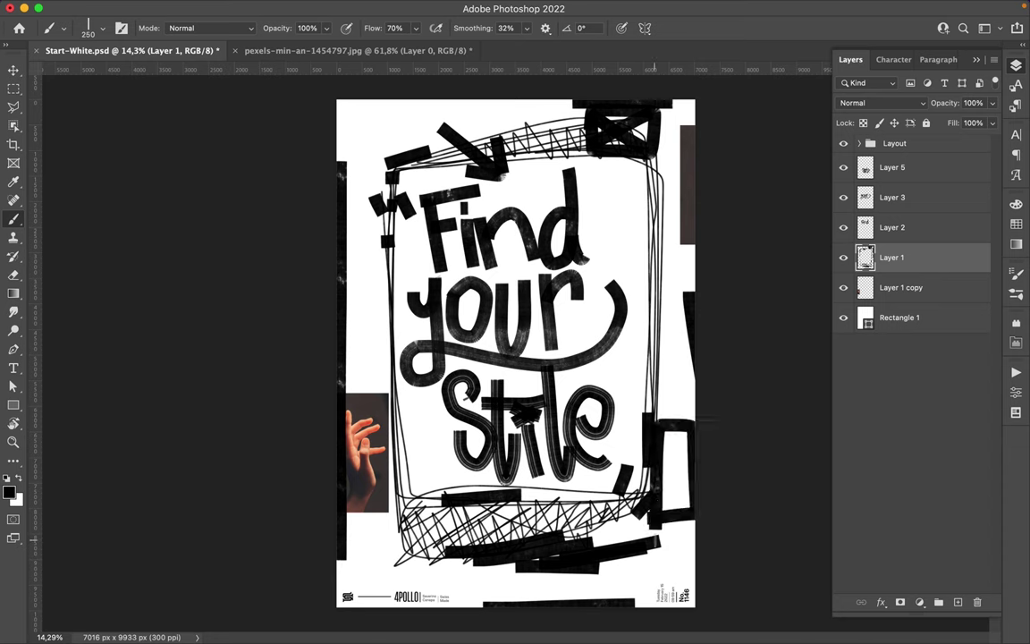
Switch to a small 32 px brush from the brush picker.
right_click(590, 384)
scroll(485, 327, up, 3)
double_click(620, 476)
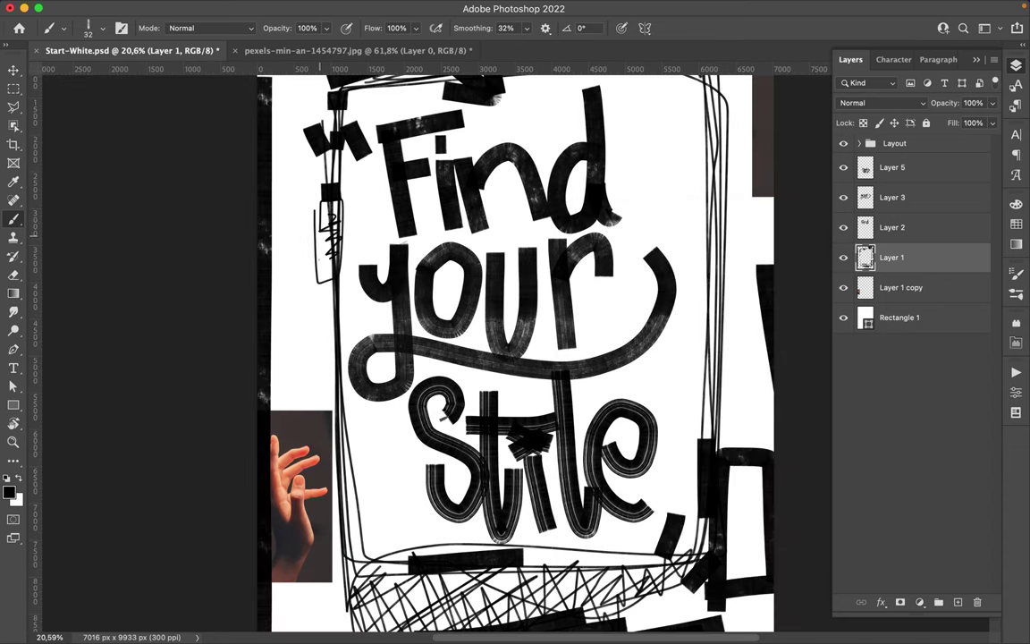
Doodle a double-oval spiral in the o of 'your' and small marks near the swash.
scroll(420, 268, up, 4)
drag(377, 339, 408, 410)
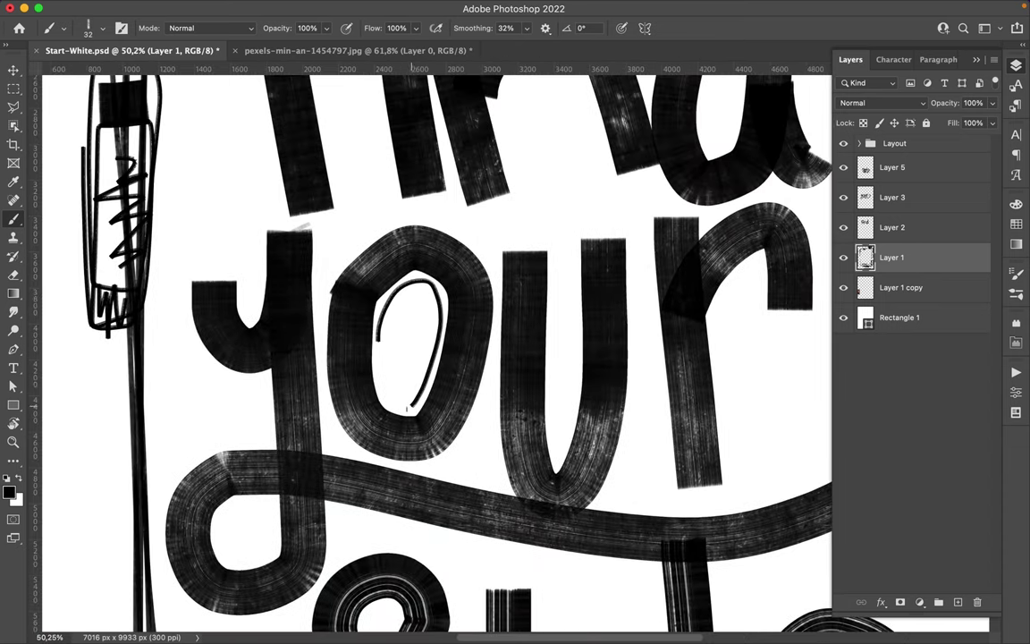
drag(404, 328, 438, 309)
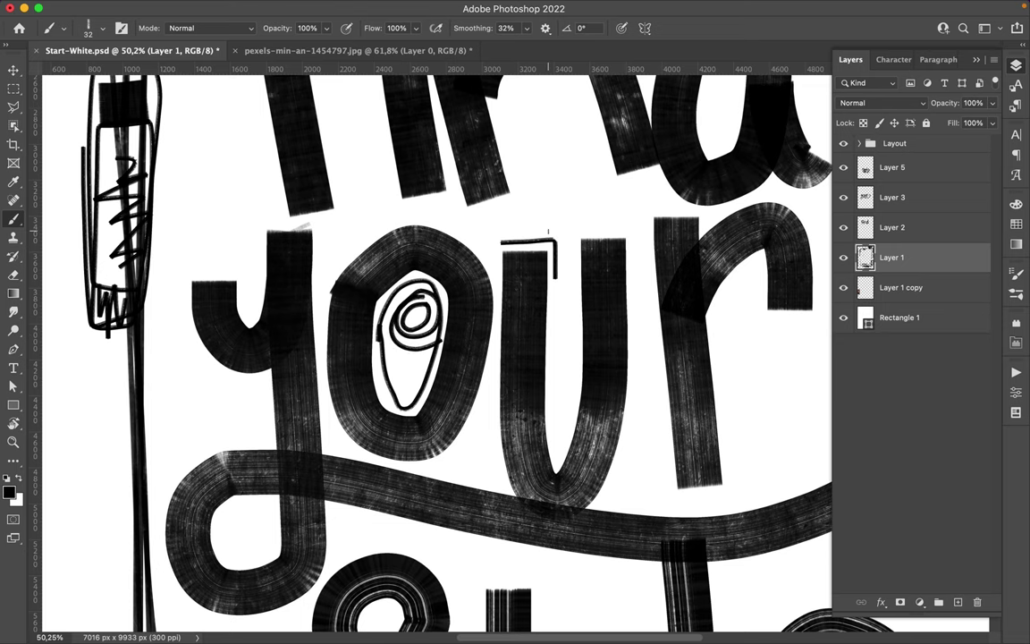
scroll(452, 467, down, 2)
drag(447, 474, 470, 439)
drag(619, 242, 666, 228)
Add a double arc stroke and a rectangle outline left of 'your'.
scroll(626, 269, down, 2)
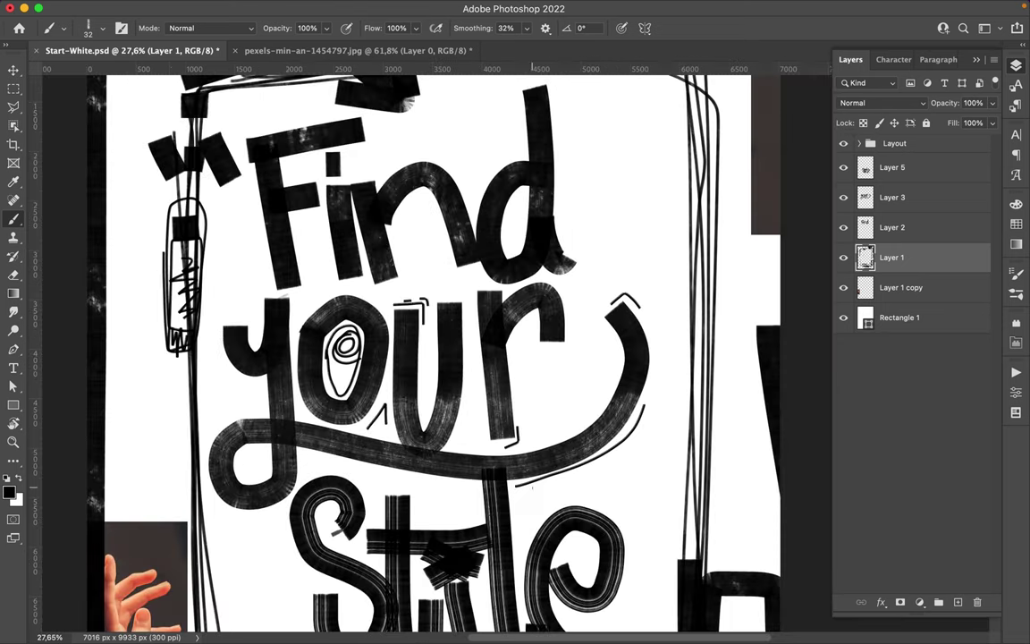
scroll(260, 421, up, 2)
scroll(269, 420, up, 1)
mouse_move(229, 442)
mouse_down()
mouse_move(310, 409)
mouse_move(315, 422)
mouse_up()
scroll(269, 429, up, 2)
mouse_move(270, 154)
mouse_down()
mouse_move(323, 162)
mouse_move(329, 263)
mouse_up()
Add thin strokes beside the F and short accent dashes around 'Stile'.
scroll(331, 260, down, 3)
scroll(331, 259, up, 2)
scroll(330, 260, up, 1)
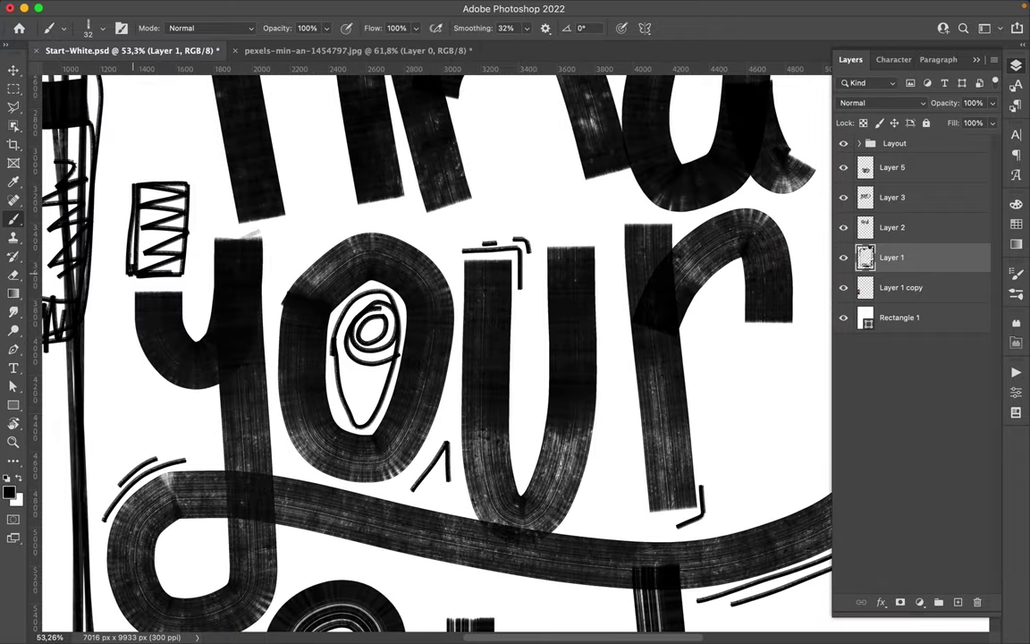
scroll(438, 340, up, 5)
drag(129, 179, 139, 286)
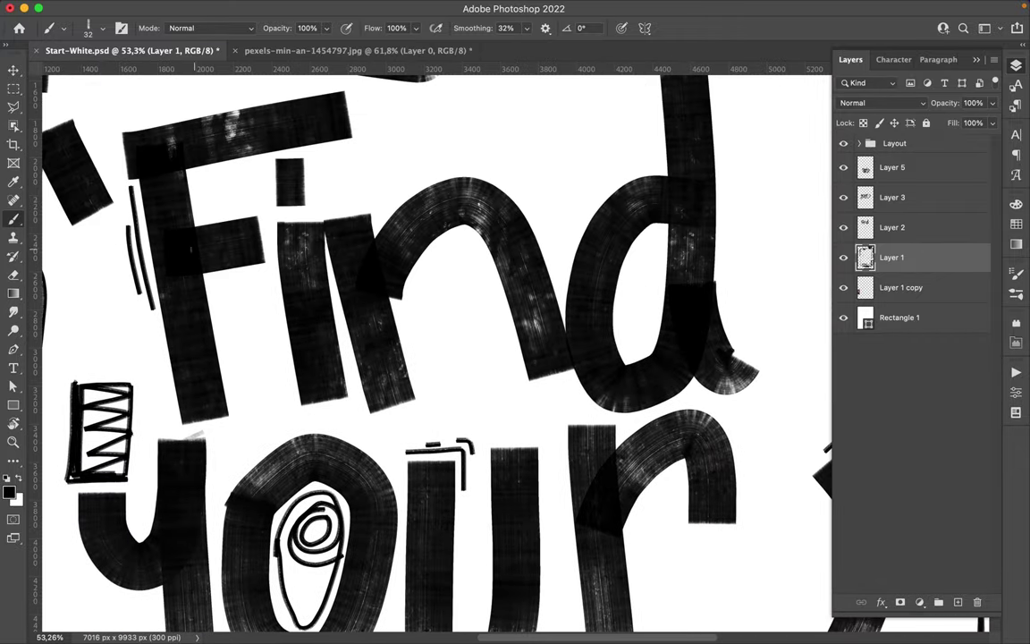
scroll(396, 195, down, 10)
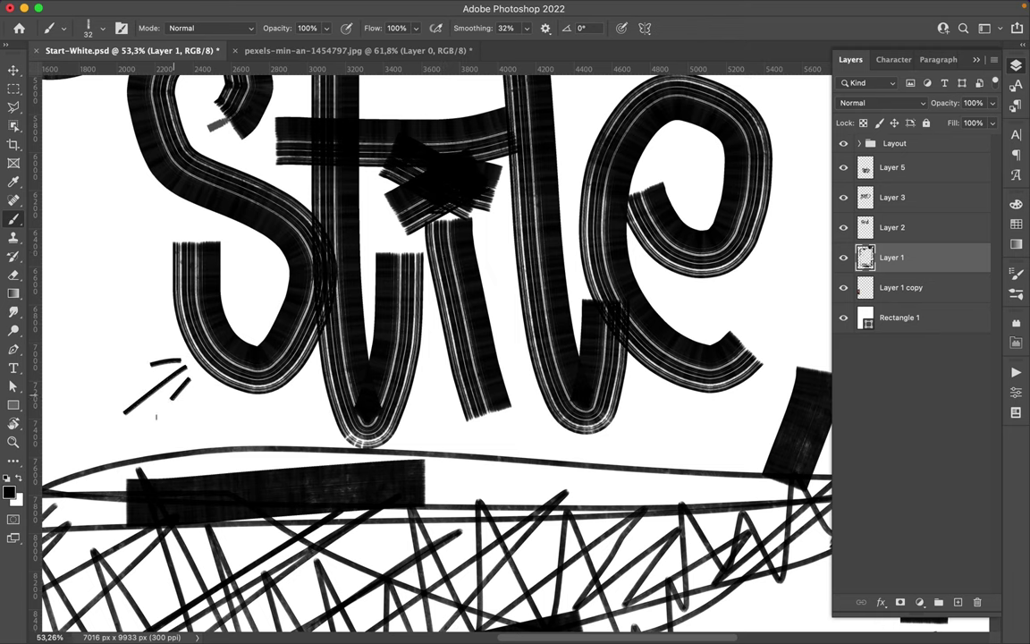
drag(262, 436, 275, 437)
Decorate 'Stile' with an L-mark near the t, arcs and a hook in the e, and an arrowhead.
scroll(269, 436, up, 3)
drag(322, 219, 375, 258)
drag(514, 280, 576, 213)
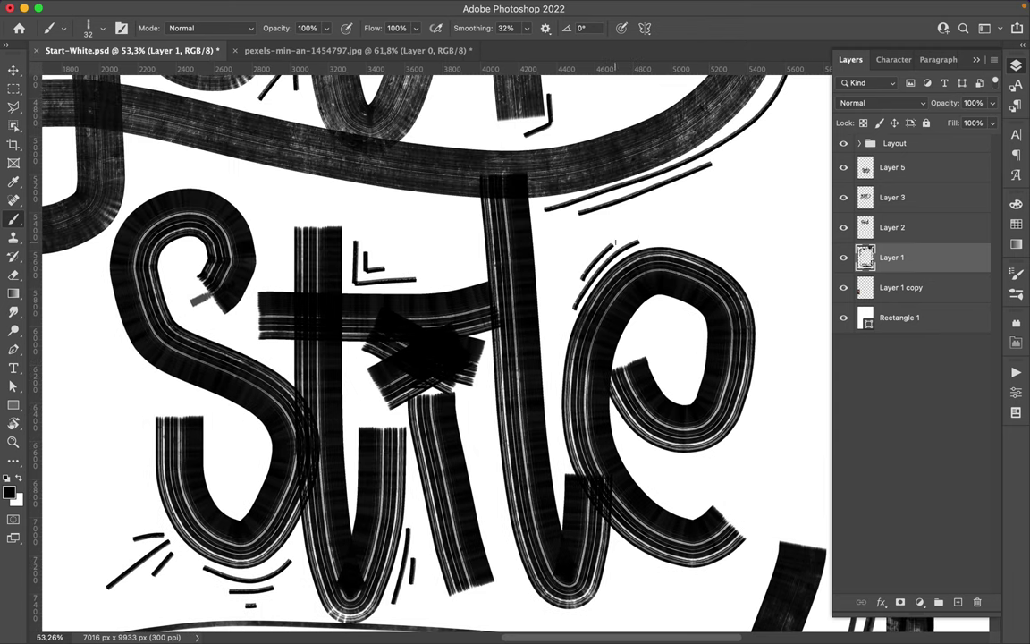
scroll(569, 268, down, 3)
drag(569, 267, 595, 216)
drag(566, 191, 592, 209)
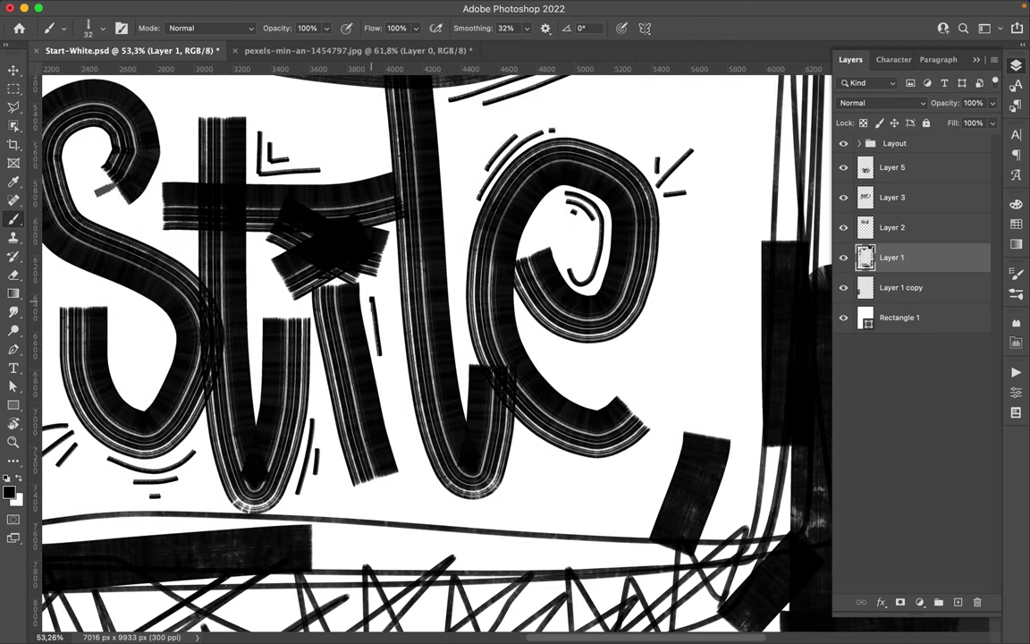
drag(368, 322, 381, 325)
scroll(371, 304, up, 3)
drag(392, 268, 411, 254)
Draw a crown above the n, a halo above the d and a hook beside it.
scroll(429, 340, up, 5)
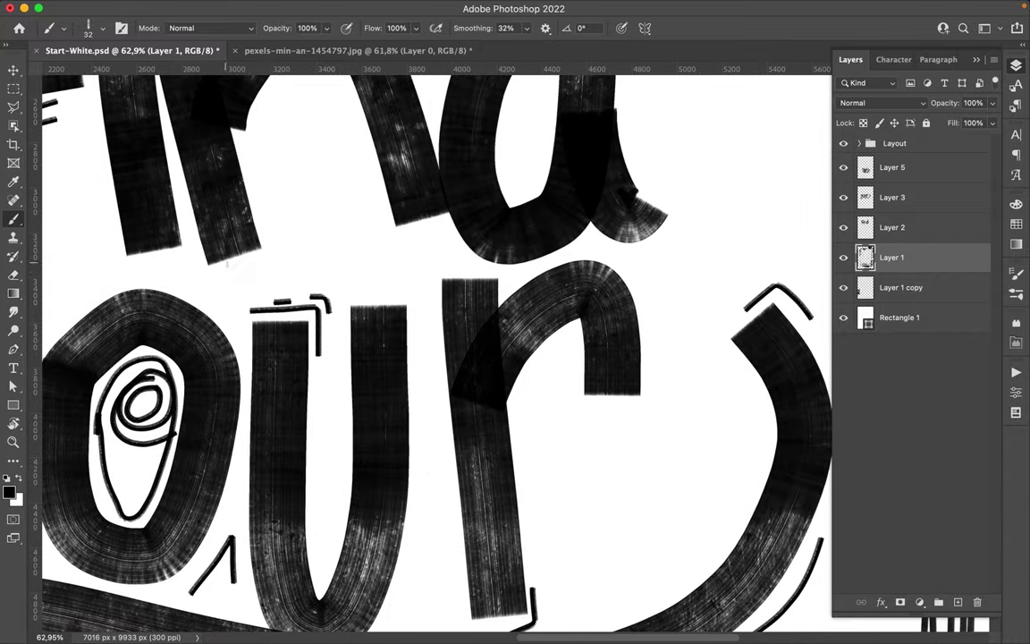
scroll(429, 340, up, 5)
drag(353, 210, 434, 157)
scroll(355, 215, right, 3)
scroll(355, 215, up, 2)
drag(438, 260, 440, 254)
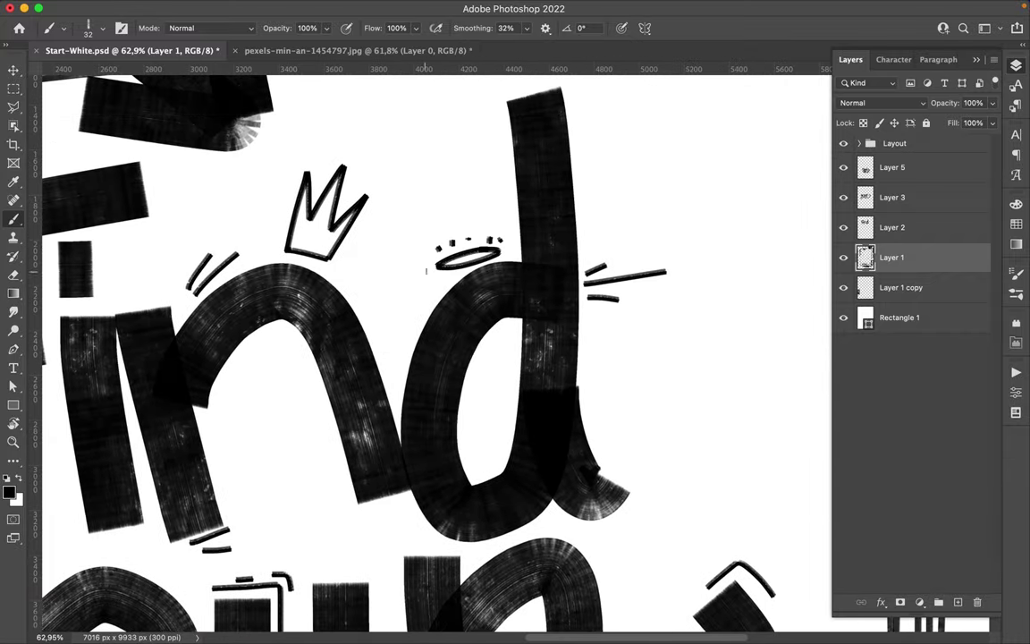
scroll(416, 282, up, 3)
scroll(416, 283, right, 1)
drag(506, 219, 534, 248)
Scroll around the doodled lettering and bring up the brush preset picker.
scroll(556, 253, down, 5)
scroll(200, 300, down, 10)
scroll(200, 301, up, 2)
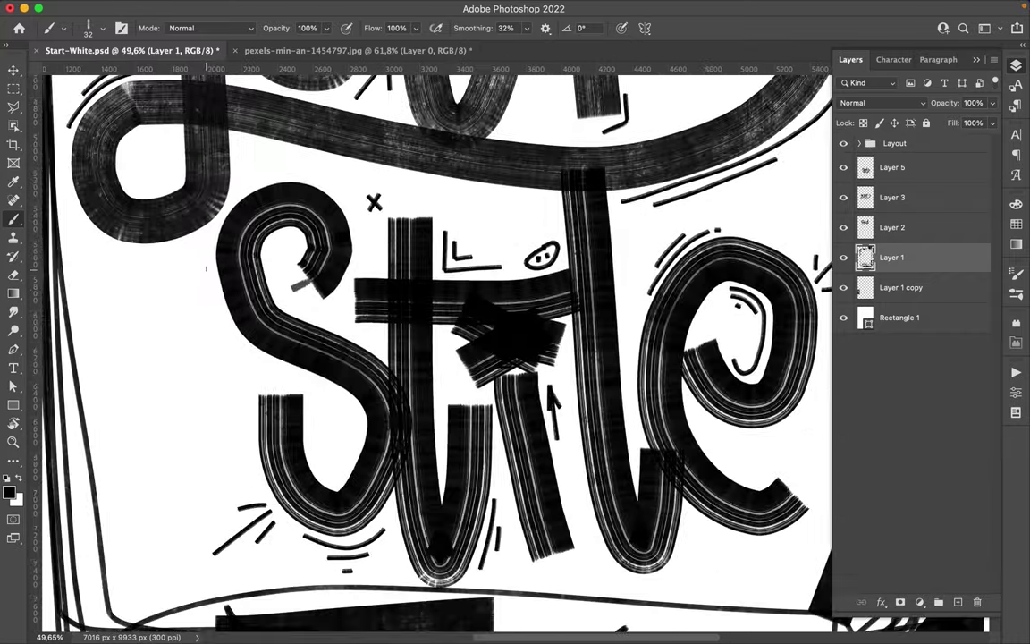
scroll(499, 243, down, 3)
scroll(499, 244, right, 3)
scroll(499, 243, up, 2)
right_click(499, 243)
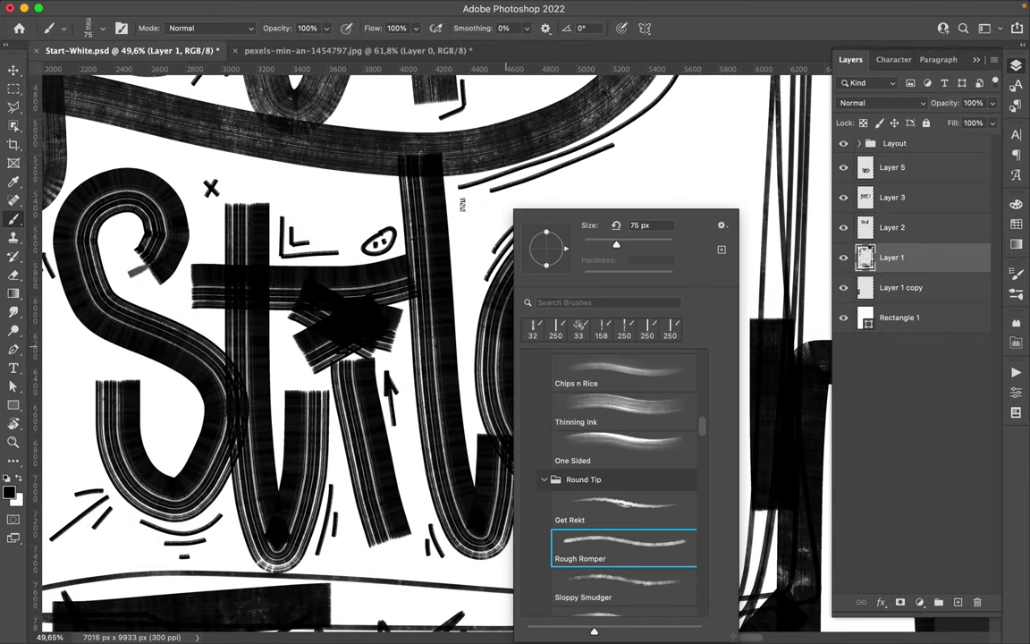
With the 33 px textured brush, doodle a smiling face box, zigzags, triangles and swirls.
click(591, 329)
key(Return)
scroll(176, 209, up, 2)
scroll(176, 209, left, 3)
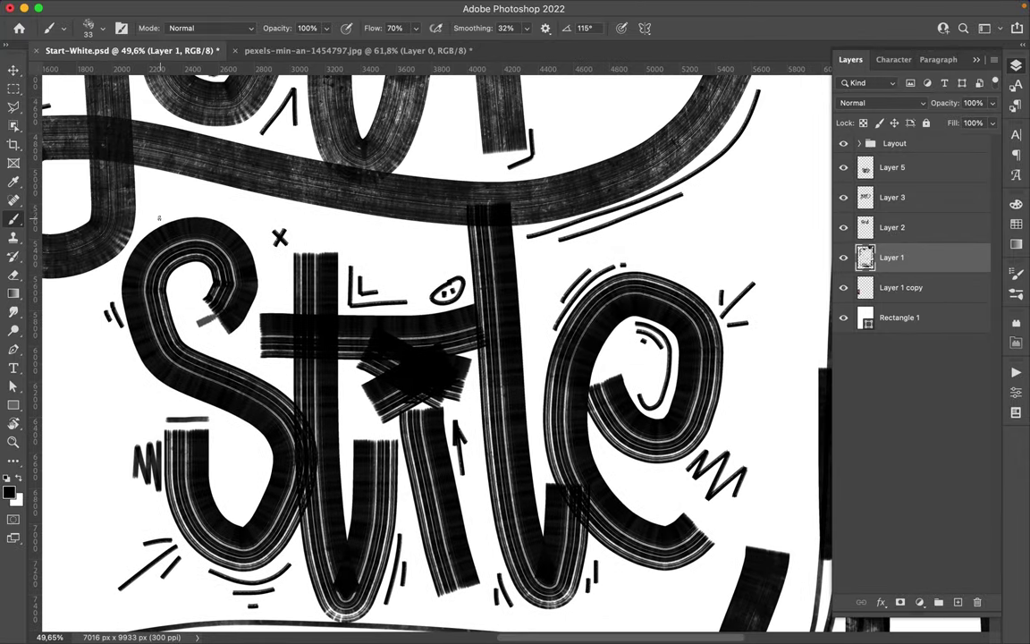
scroll(140, 169, down, 3)
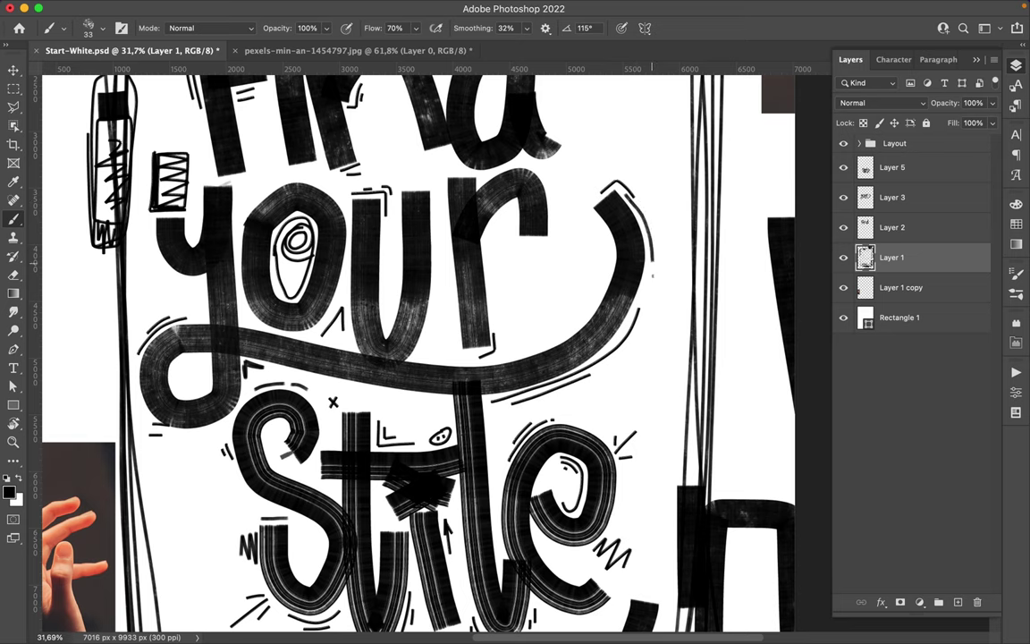
scroll(222, 360, down, 2)
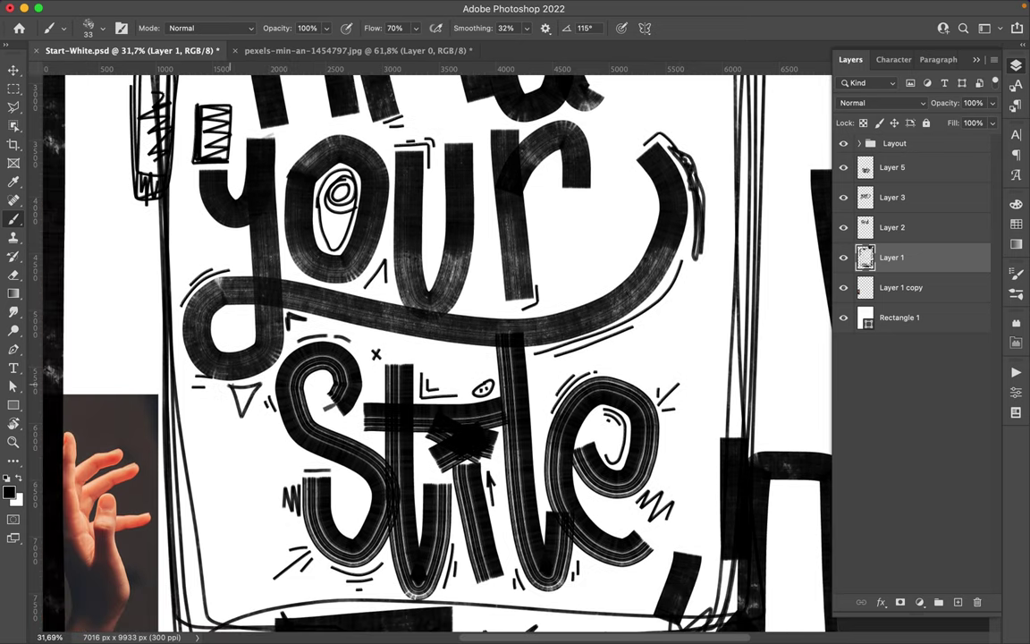
scroll(222, 359, up, 3)
scroll(196, 204, down, 1)
scroll(196, 204, up, 2)
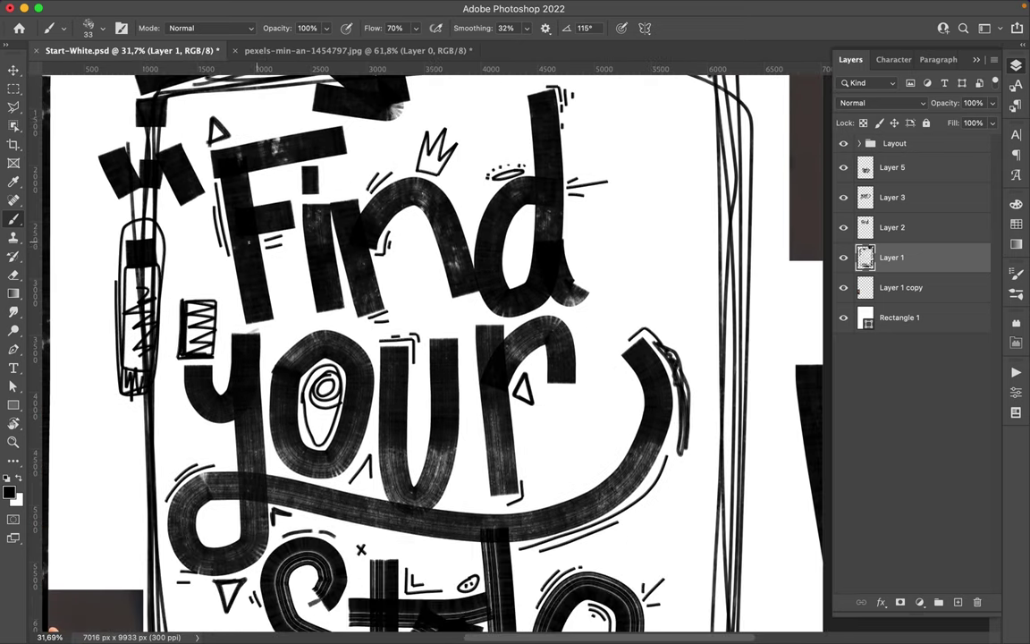
scroll(191, 251, up, 2)
scroll(191, 252, down, 5)
scroll(191, 252, left, 4)
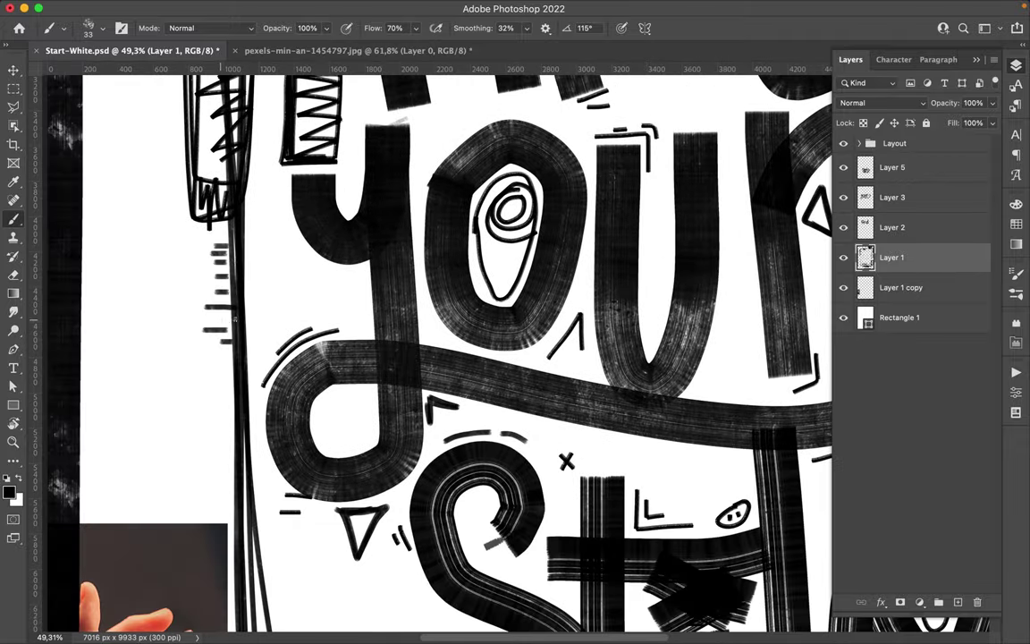
scroll(212, 448, right, 10)
scroll(212, 448, up, 8)
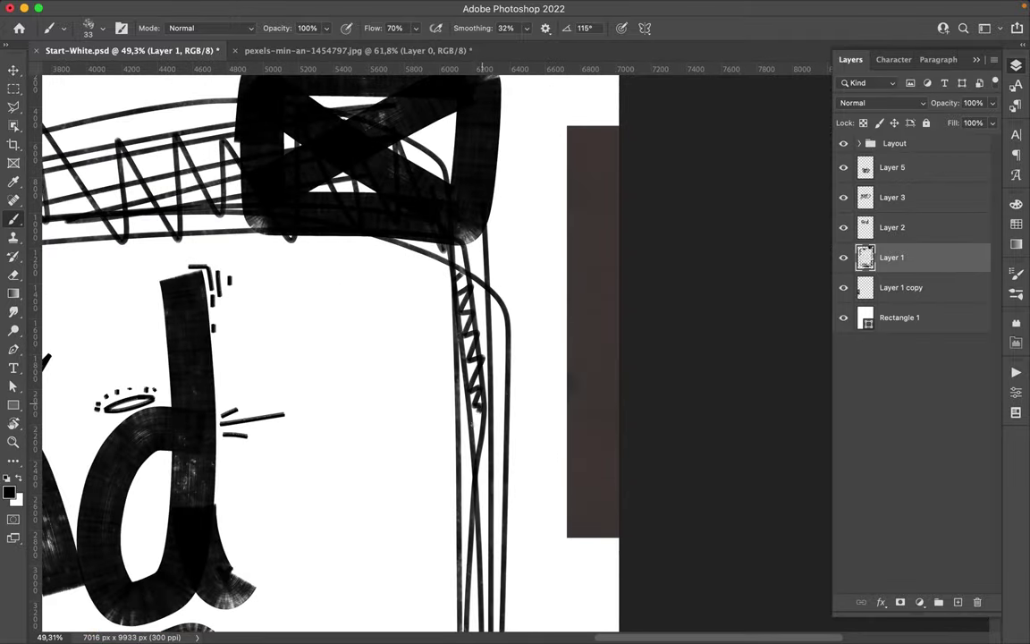
scroll(418, 258, up, 5)
scroll(418, 258, left, 5)
scroll(629, 229, down, 2)
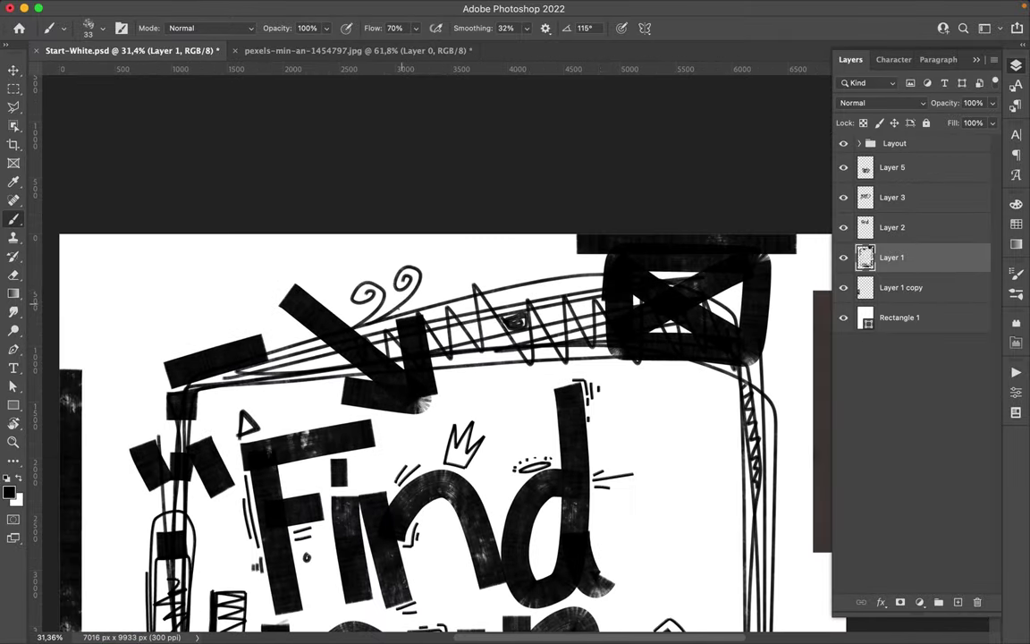
scroll(568, 260, down, 3)
scroll(665, 314, up, 3)
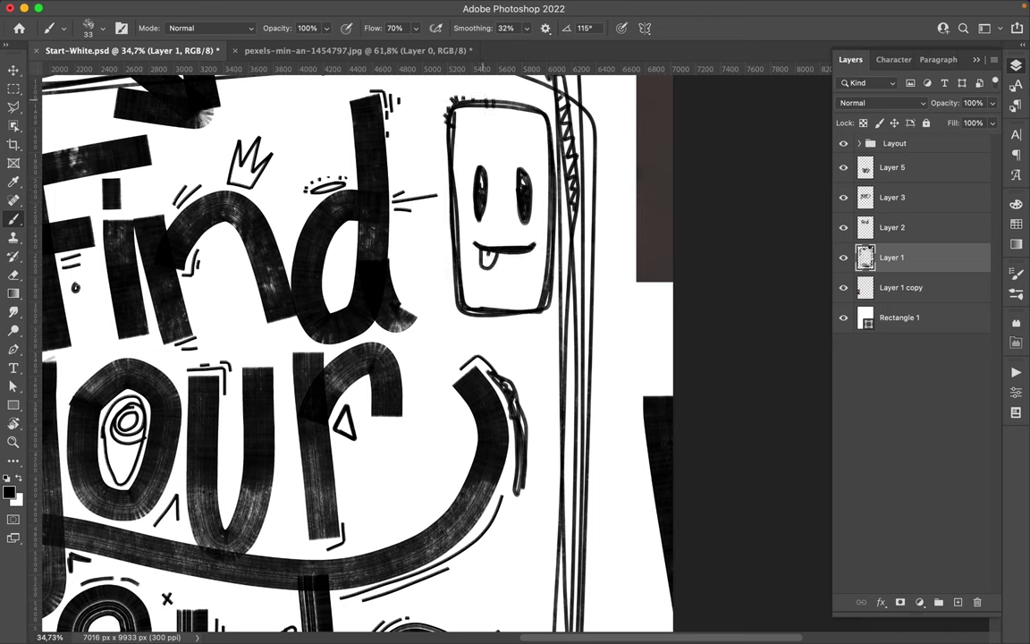
scroll(528, 344, down, 3)
Switch to the 284 px brush and add a crosshatched band below Stile.
right_click(528, 344)
scroll(552, 500, down, 3)
double_click(552, 556)
scroll(537, 295, down, 5)
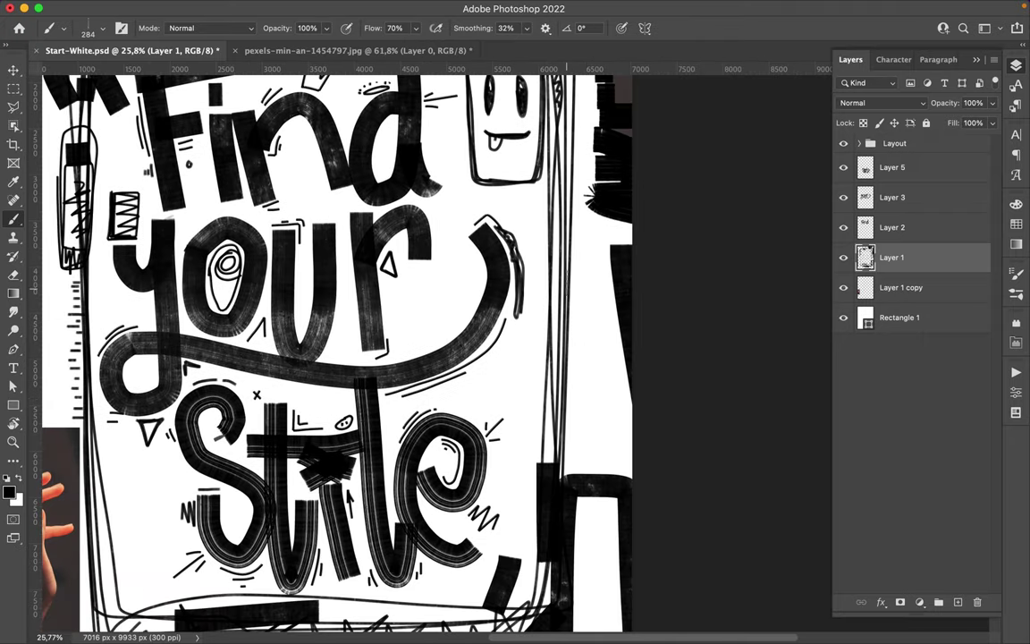
scroll(536, 269, left, 2)
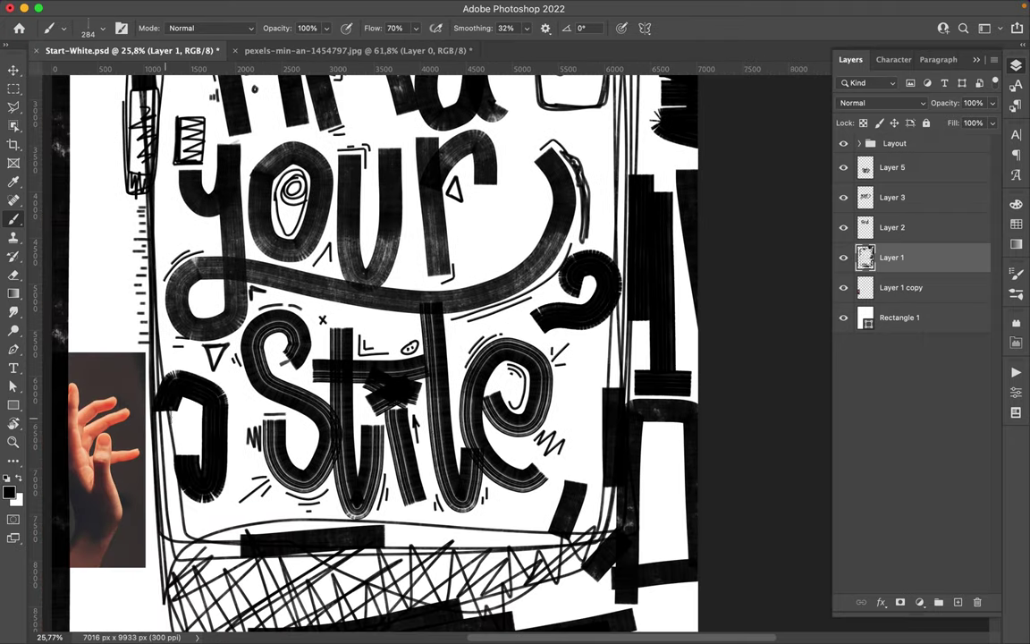
scroll(403, 358, up, 7)
scroll(403, 357, up, 2)
scroll(403, 357, left, 1)
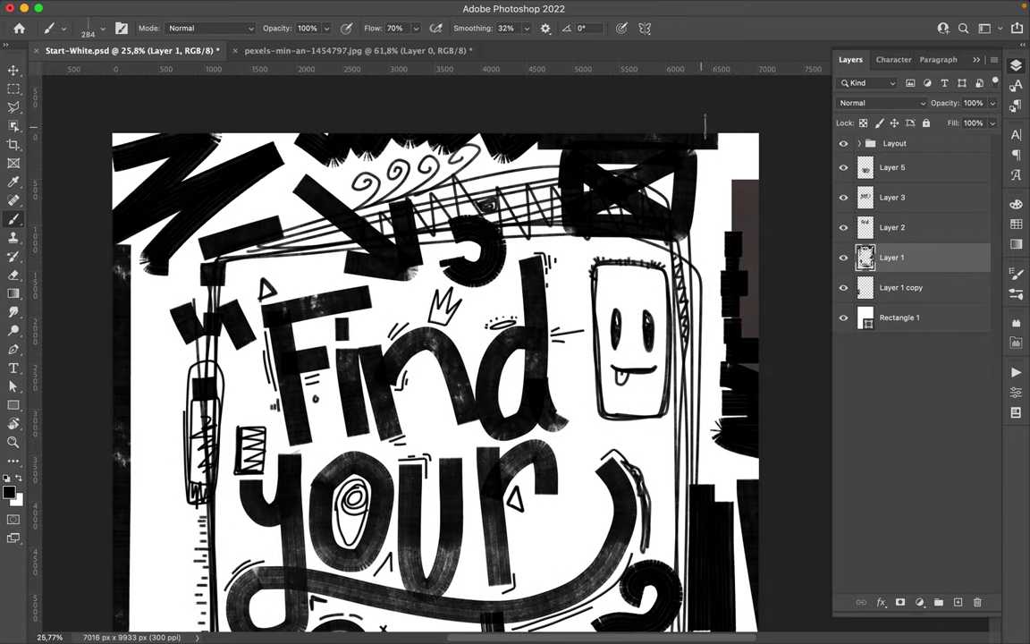
scroll(351, 119, down, 6)
scroll(349, 358, down, 3)
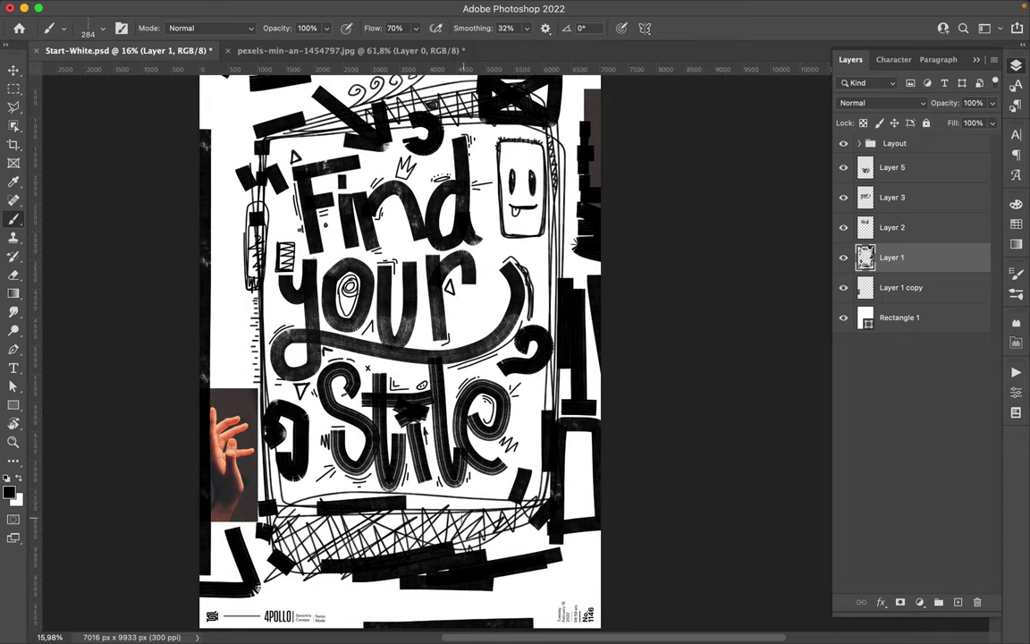
scroll(572, 219, up, 5)
right_click(449, 455)
scroll(449, 454, down, 5)
click(447, 527)
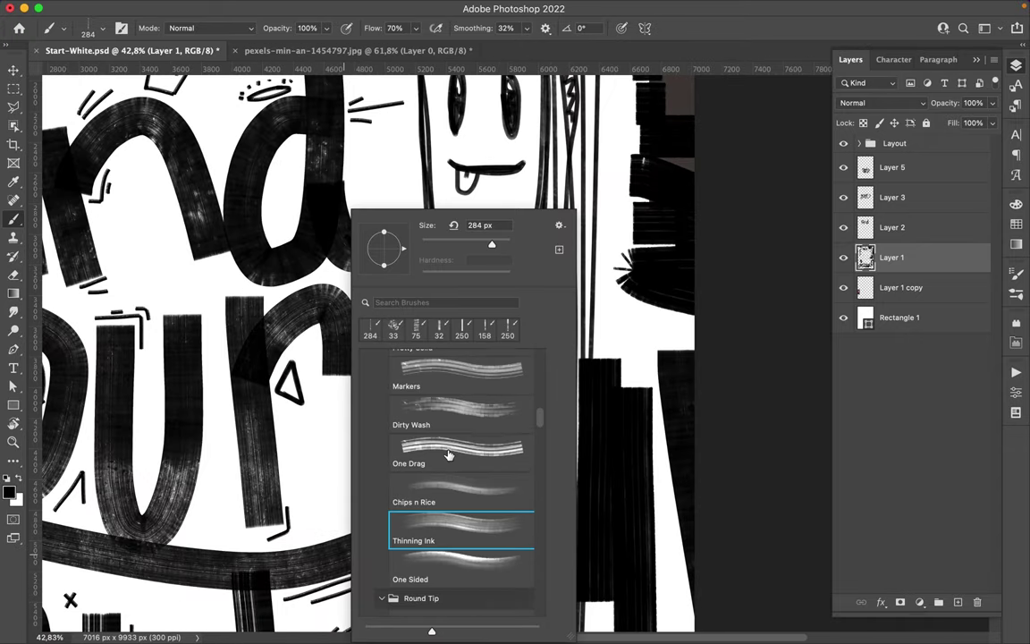
scroll(349, 390, left, 3)
scroll(350, 391, up, 1)
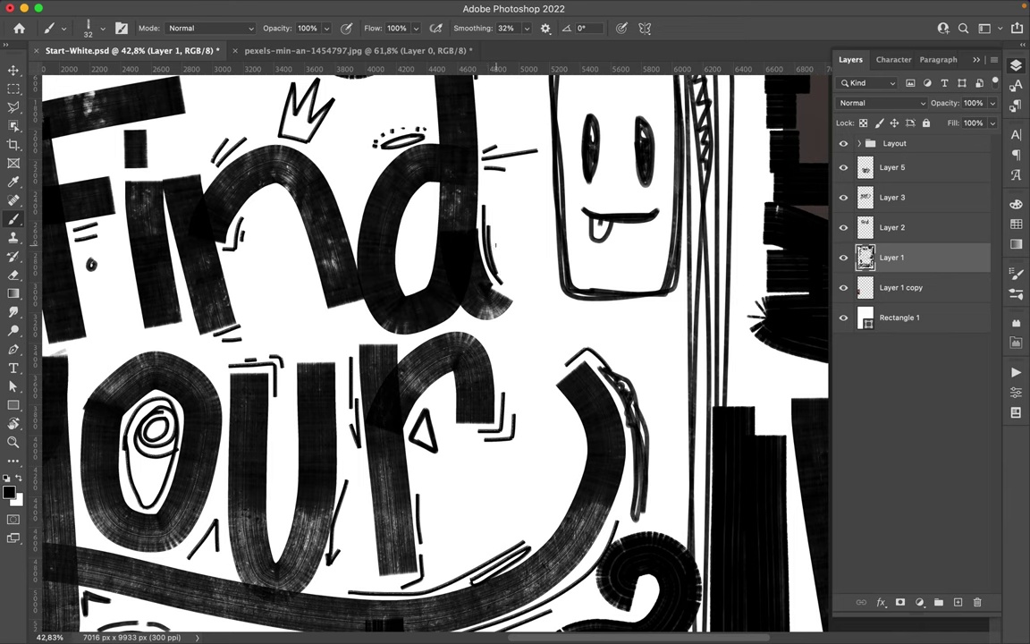
key(ctrl+0)
scroll(382, 315, up, 5)
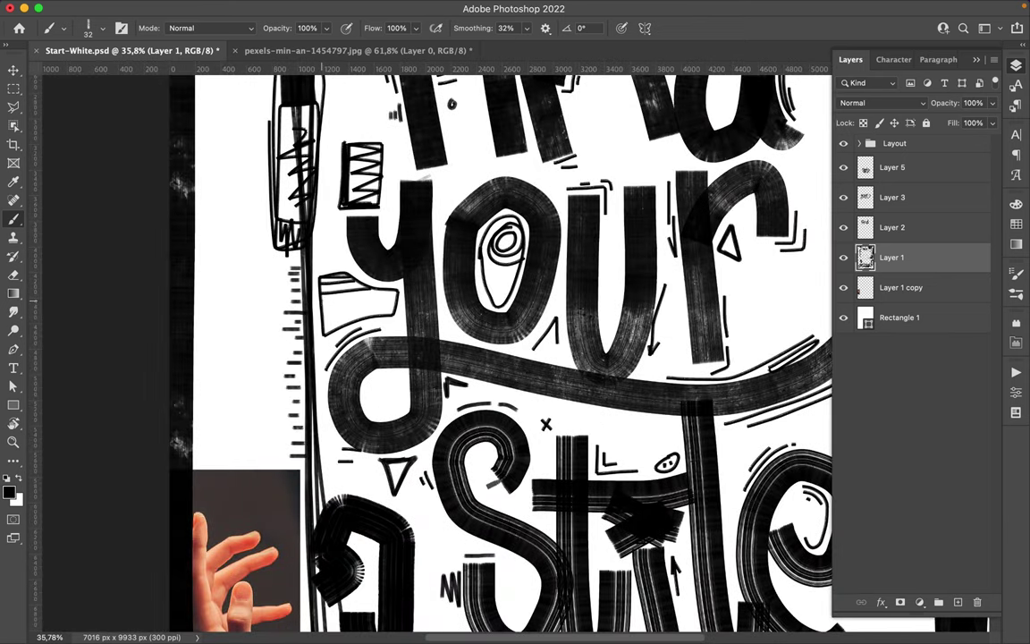
scroll(304, 258, right, 6)
scroll(304, 257, up, 2)
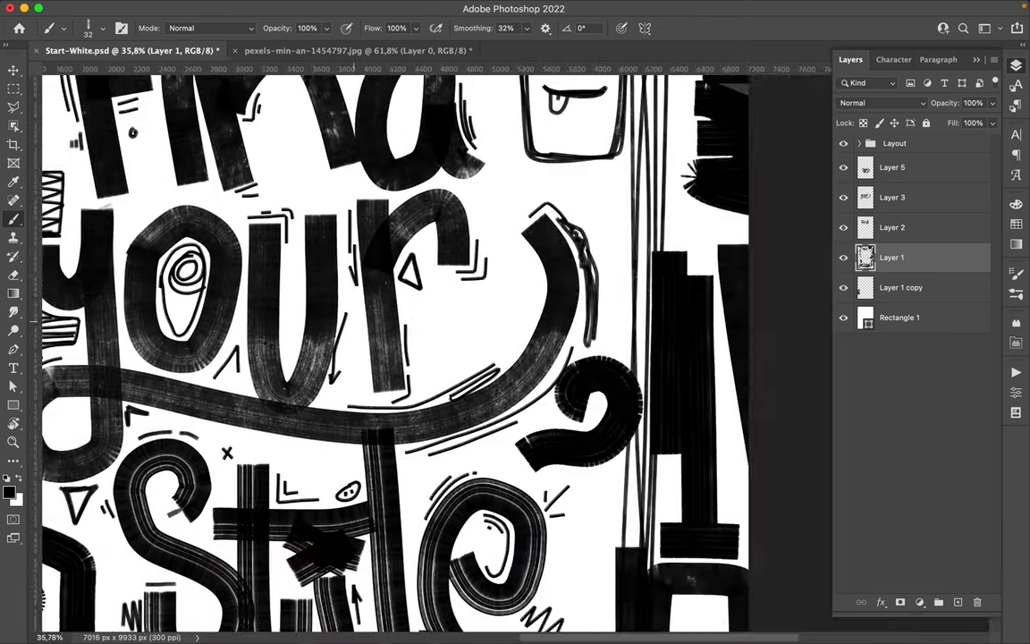
scroll(385, 259, right, 3)
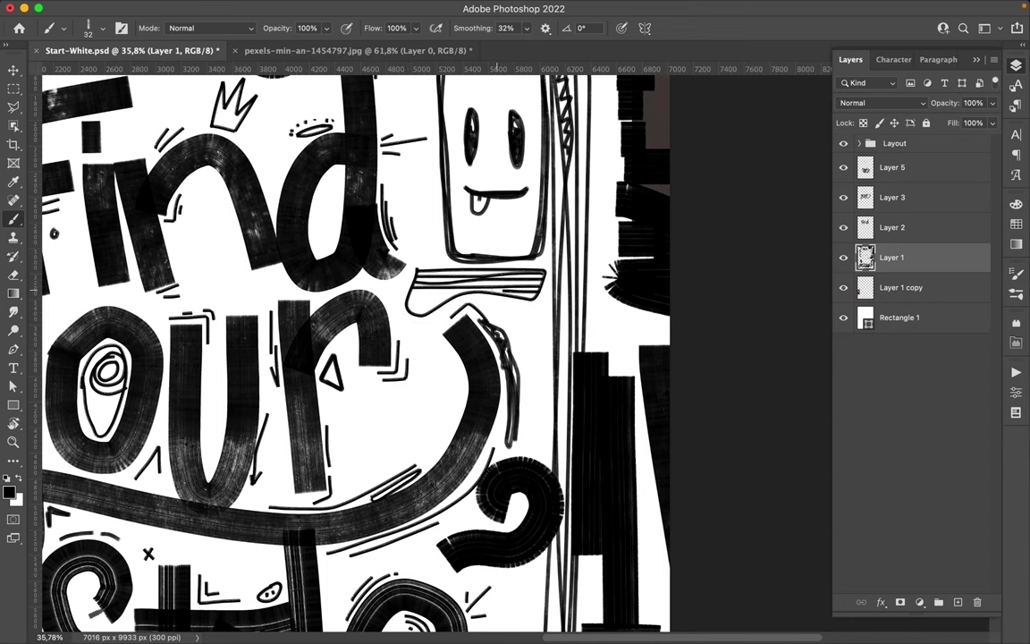
scroll(434, 309, down, 10)
scroll(536, 233, left, 2)
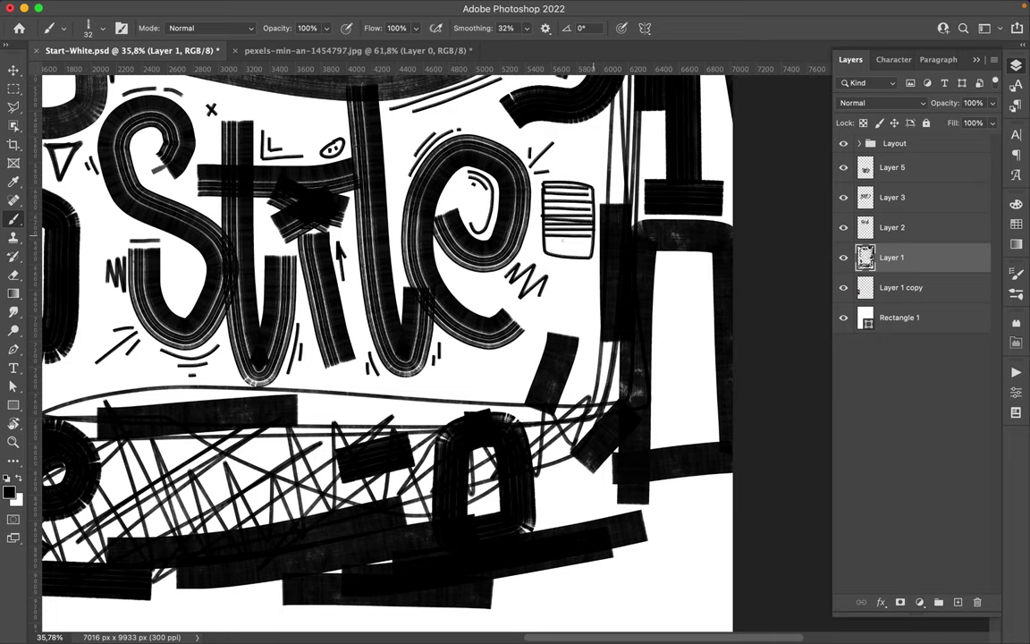
scroll(430, 340, down, 5)
scroll(447, 403, up, 5)
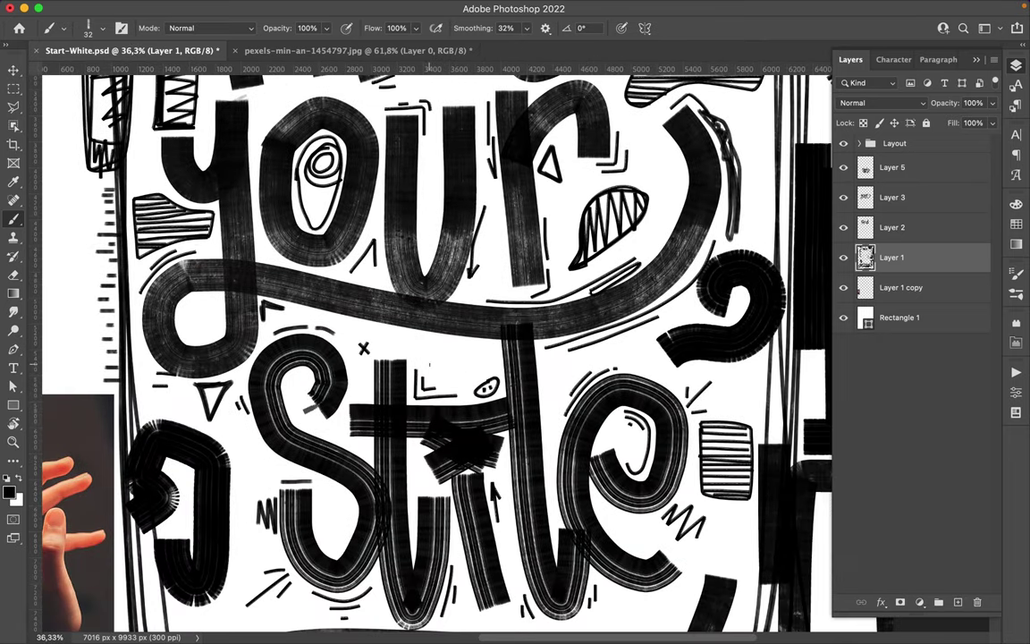
scroll(515, 352, up, 1)
scroll(514, 352, up, 2)
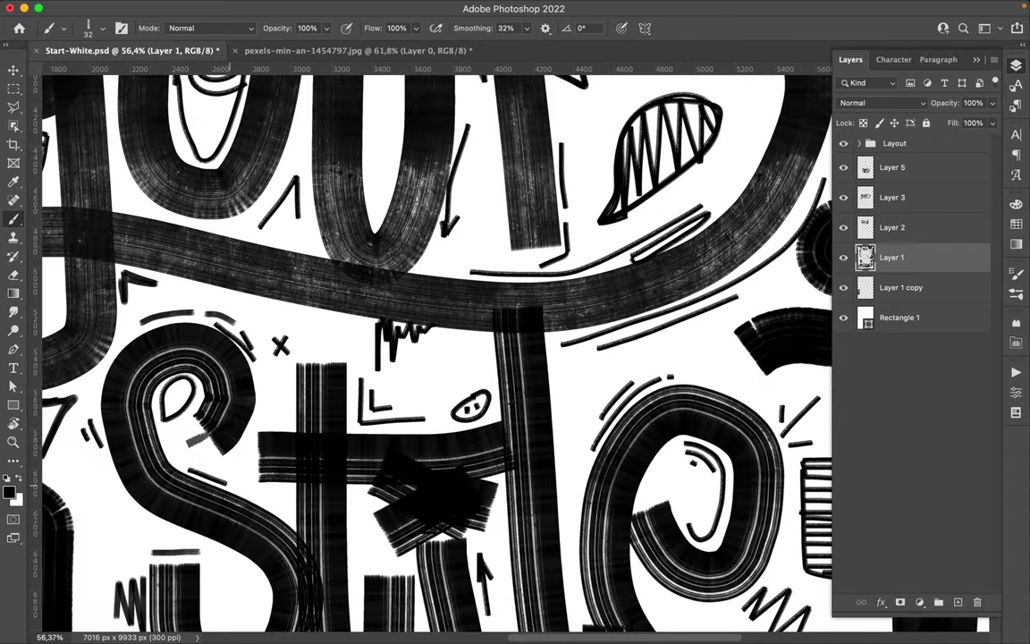
scroll(230, 485, down, 5)
scroll(511, 280, left, 5)
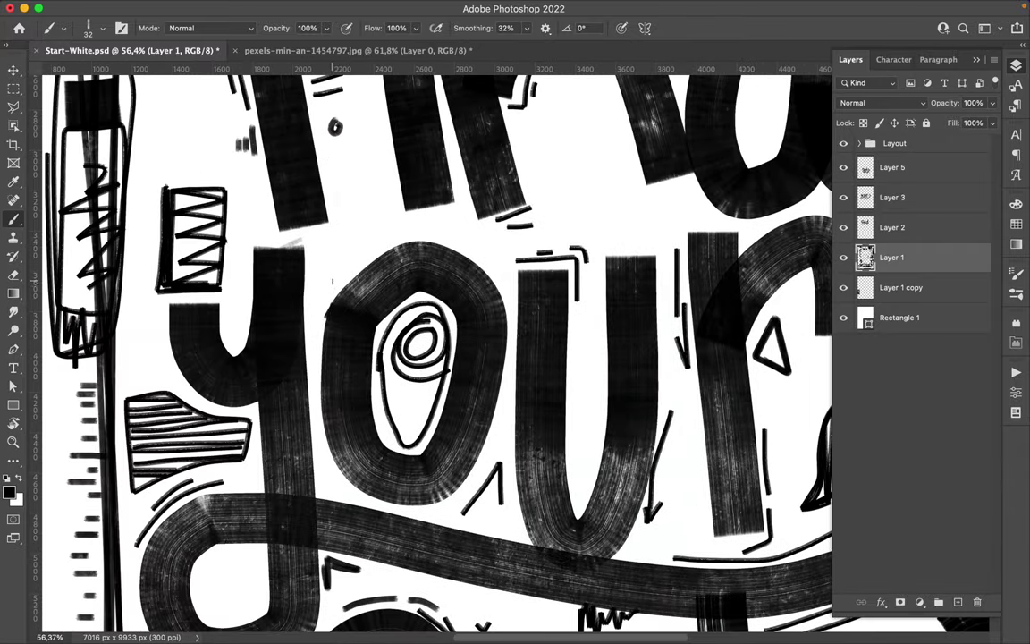
scroll(346, 245, up, 5)
scroll(346, 245, left, 2)
scroll(439, 358, up, 5)
Handwrite 'my work is not' beside Find.
scroll(438, 358, down, 5)
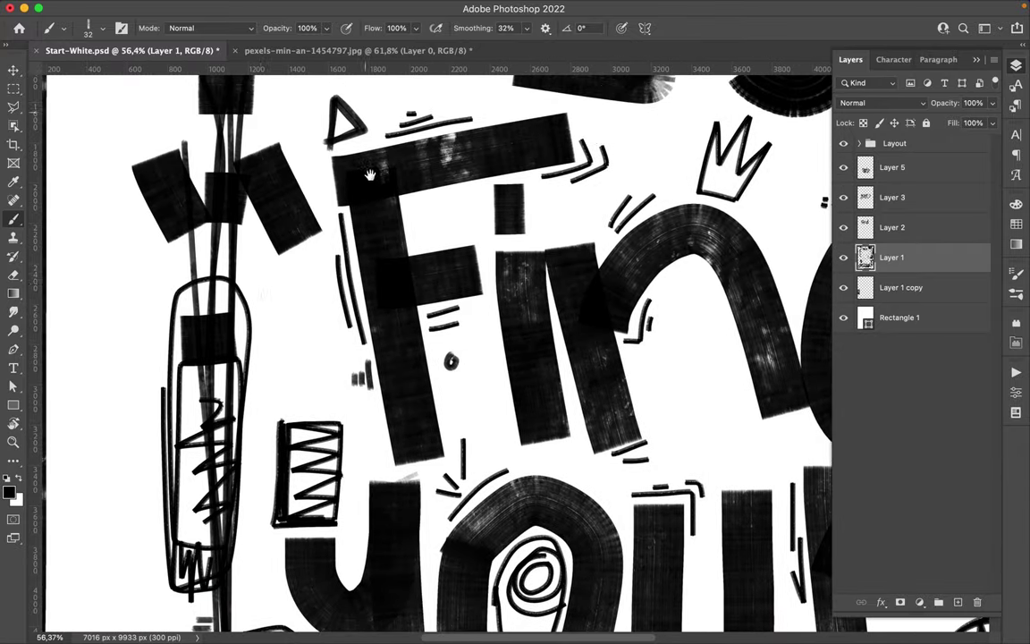
drag(259, 297, 287, 293)
drag(296, 285, 314, 333)
mouse_move(260, 353)
mouse_down()
mouse_move(317, 351)
mouse_move(338, 375)
mouse_up()
scroll(322, 366, down, 3)
drag(259, 286, 282, 304)
scroll(278, 295, down, 2)
drag(326, 246, 356, 255)
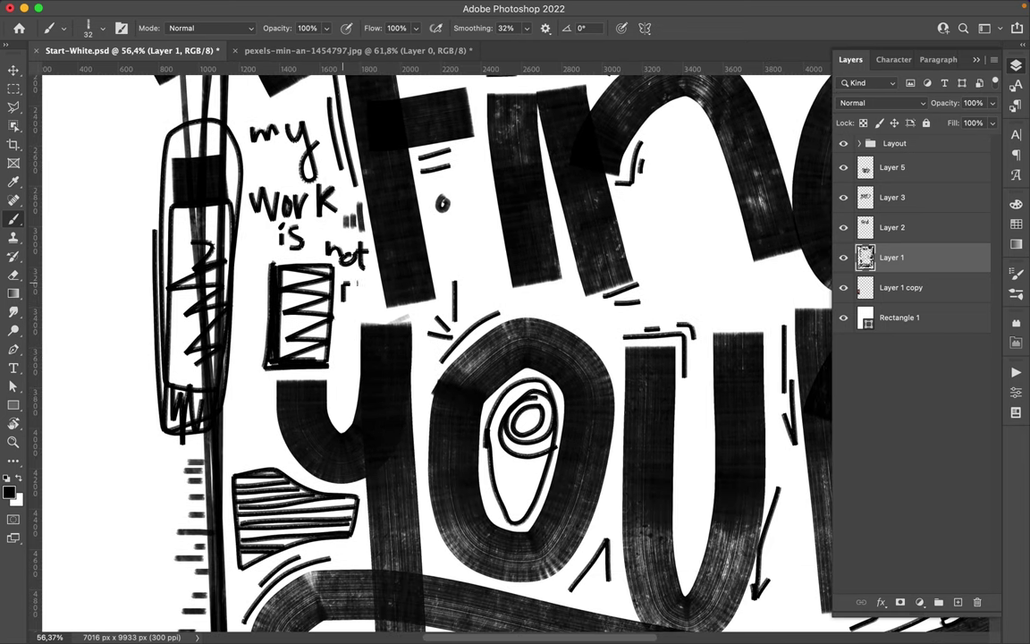
Complete the note with 'FREE', add a $ sign and a small note with a heart.
scroll(310, 333, down, 4)
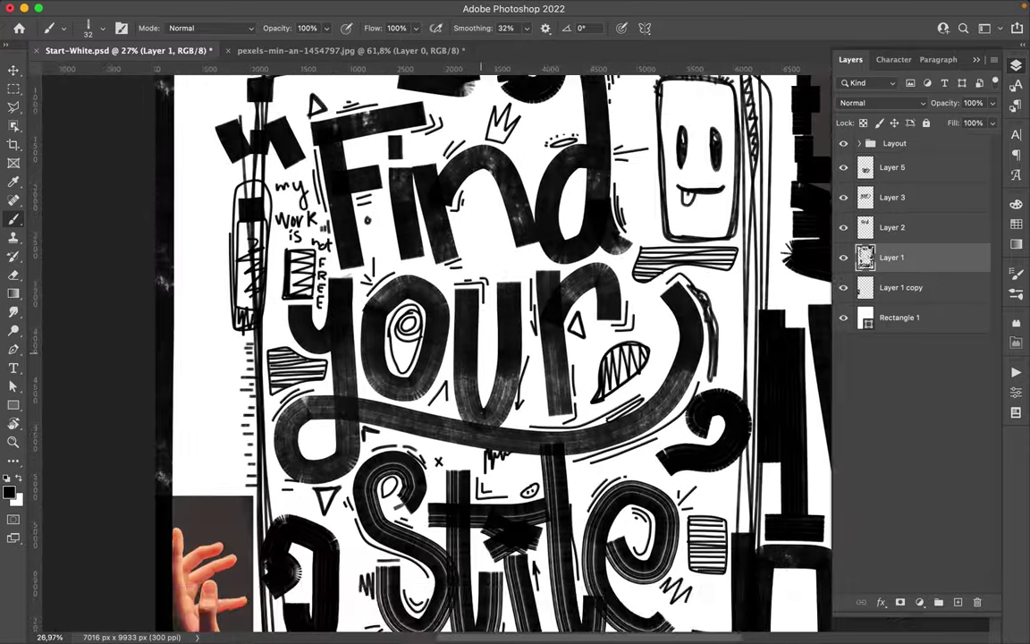
scroll(319, 209, up, 2)
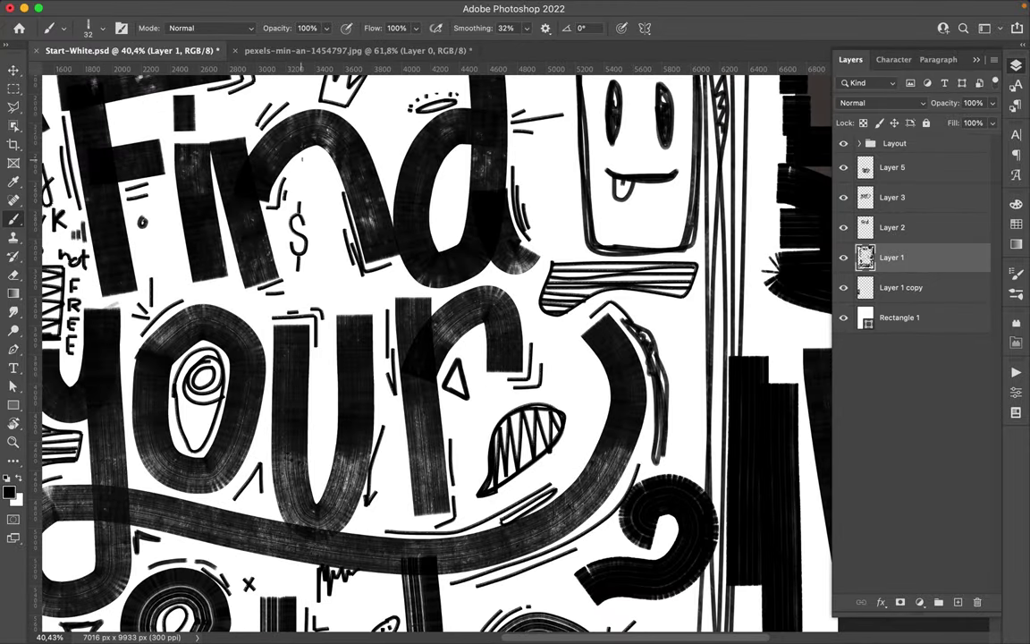
scroll(393, 143, up, 3)
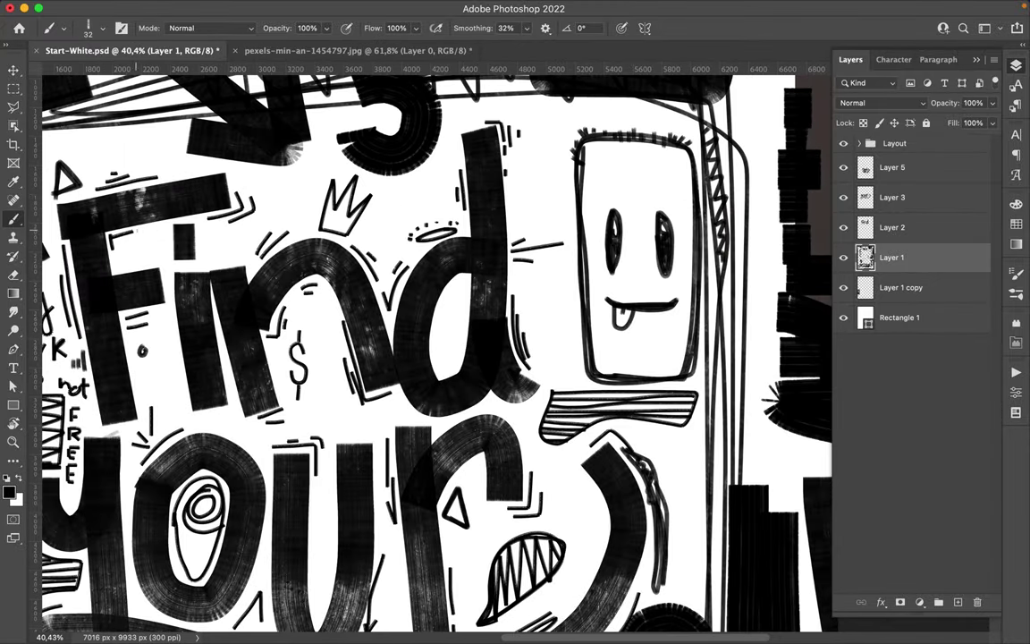
scroll(125, 232, down, 2)
scroll(331, 407, down, 2)
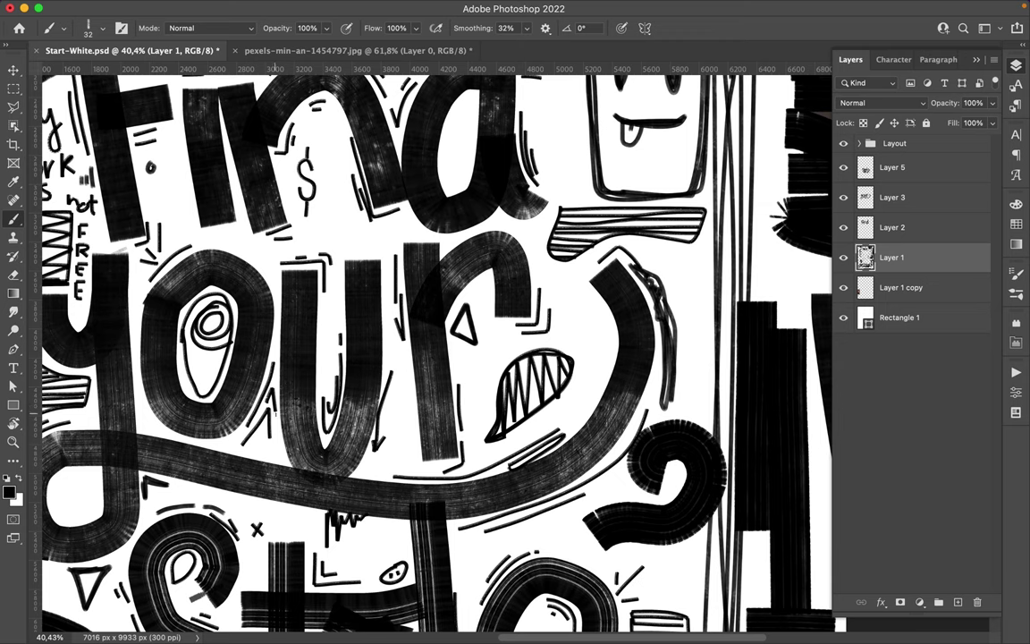
scroll(231, 401, down, 2)
scroll(534, 416, up, 2)
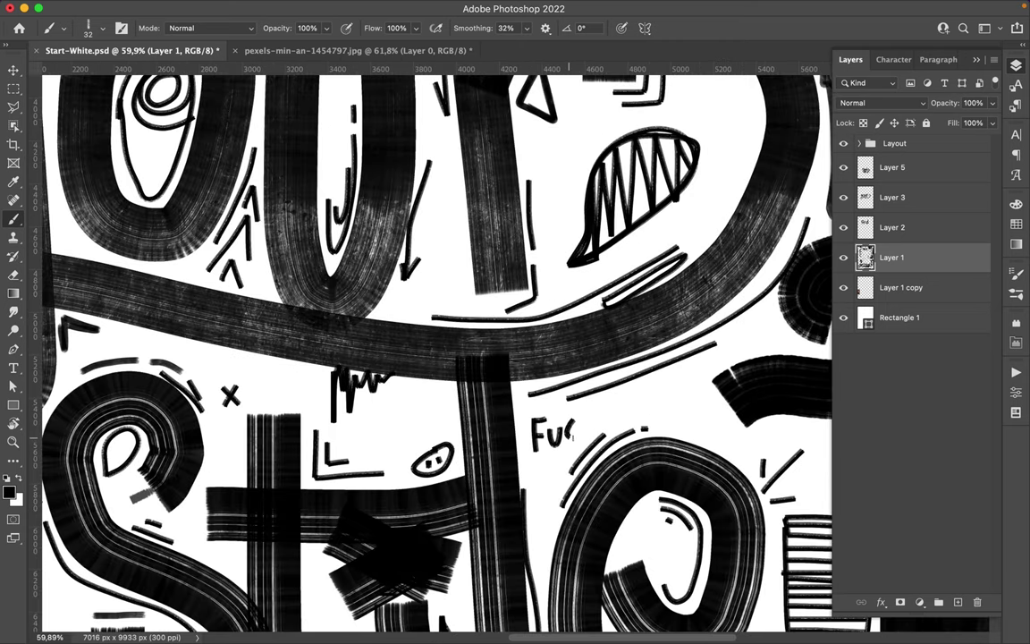
scroll(637, 438, up, 5)
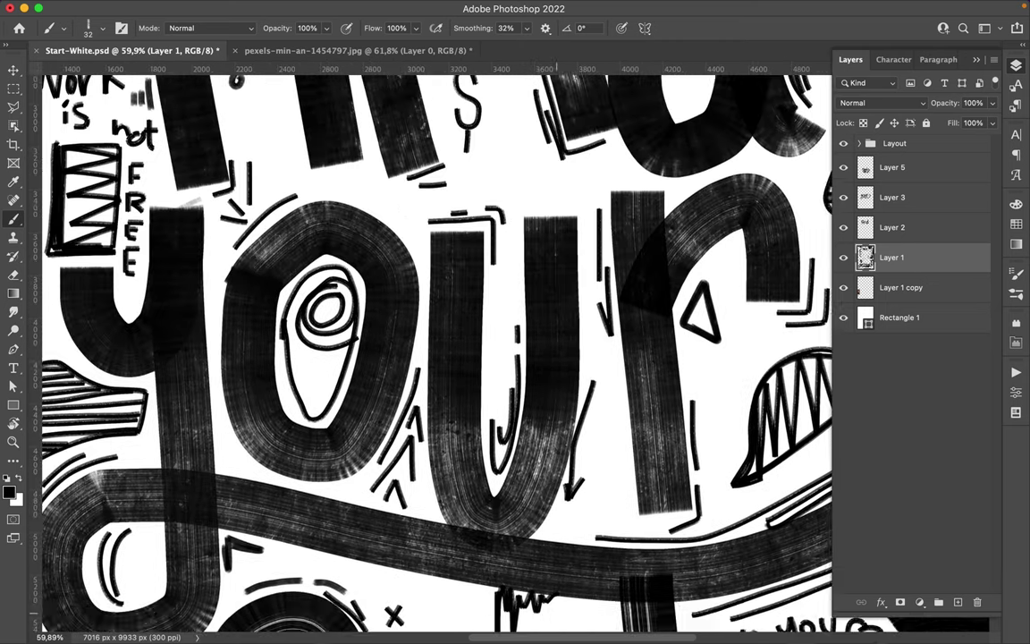
scroll(536, 376, up, 5)
scroll(358, 296, up, 4)
scroll(268, 251, left, 3)
Draw zigzag scribbles across the top and below Stile, plus a circular scribble top left.
mouse_move(179, 201)
mouse_down()
mouse_move(269, 179)
mouse_move(421, 183)
mouse_up()
scroll(358, 224, left, 3)
drag(188, 152, 215, 170)
scroll(215, 170, down, 5)
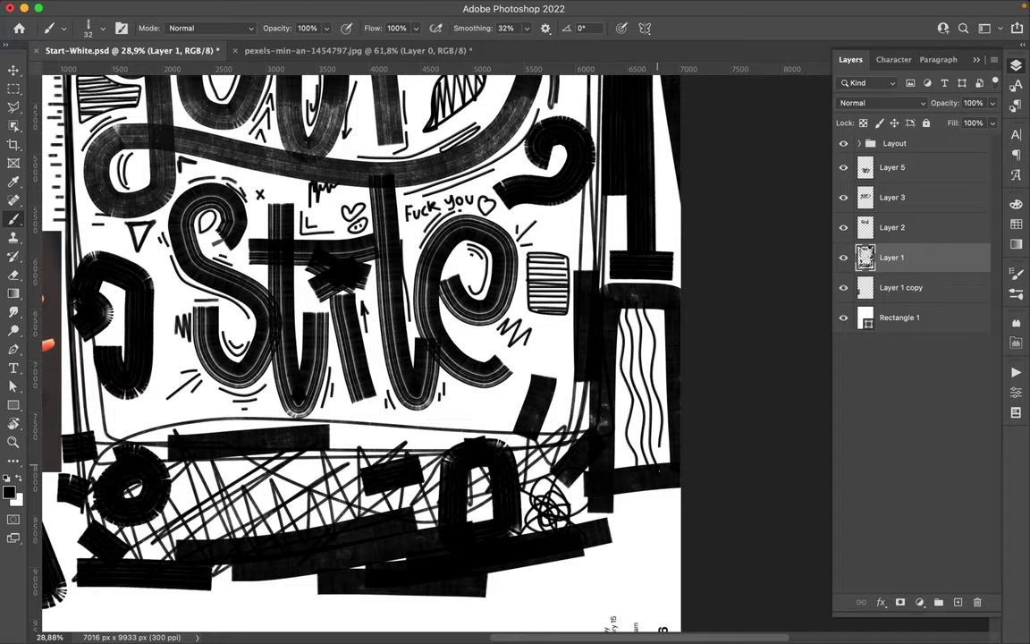
scroll(376, 391, up, 7)
drag(290, 429, 610, 452)
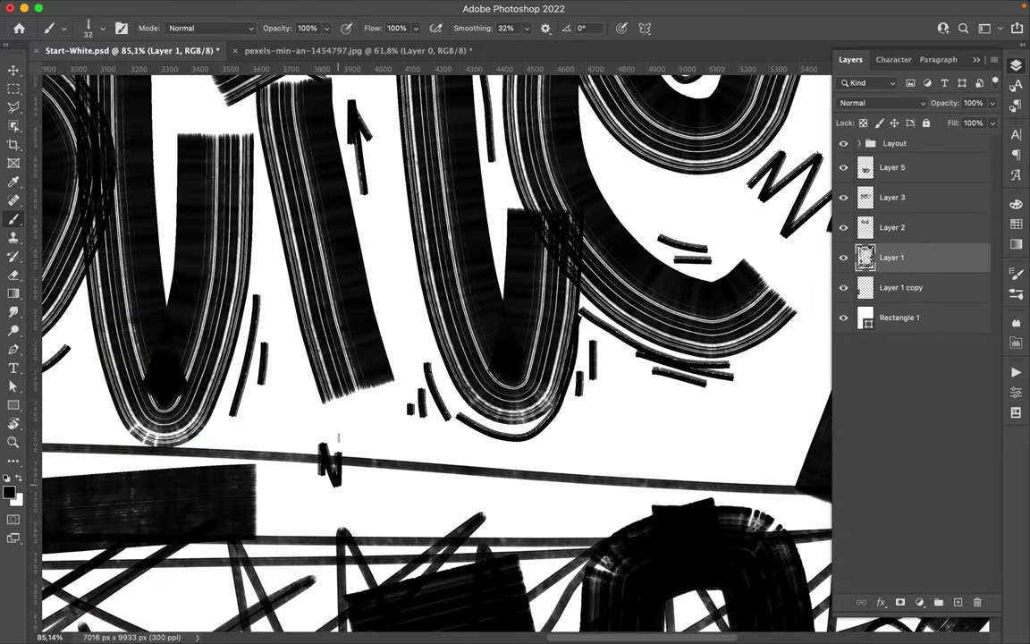
scroll(629, 389, down, 8)
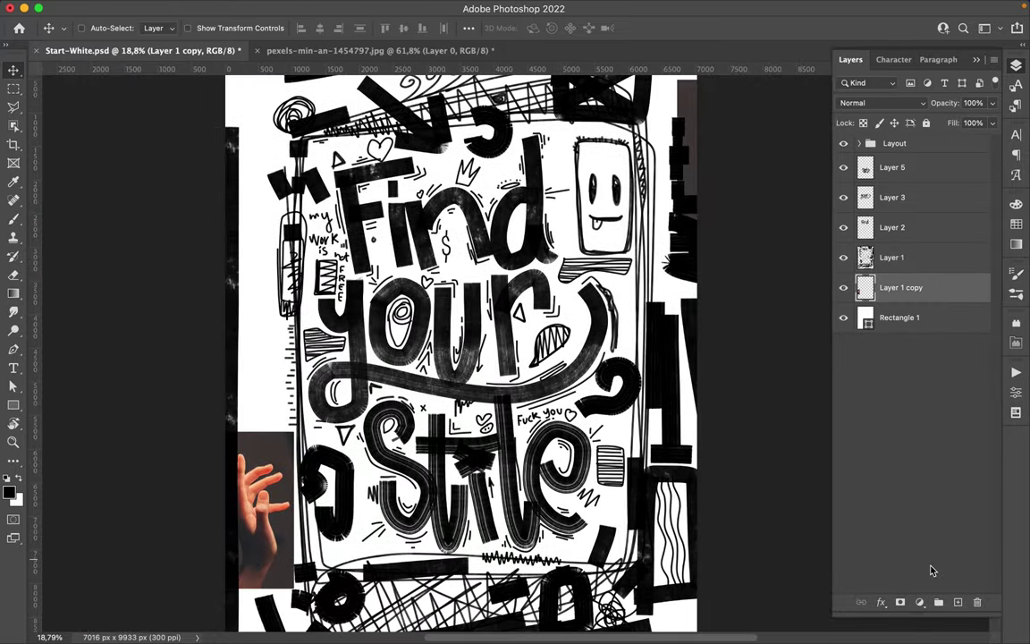
Add a Levels adjustment for more contrast and a Hue/Saturation adjustment to desaturate.
click(919, 602)
drag(813, 533, 832, 533)
click(919, 602)
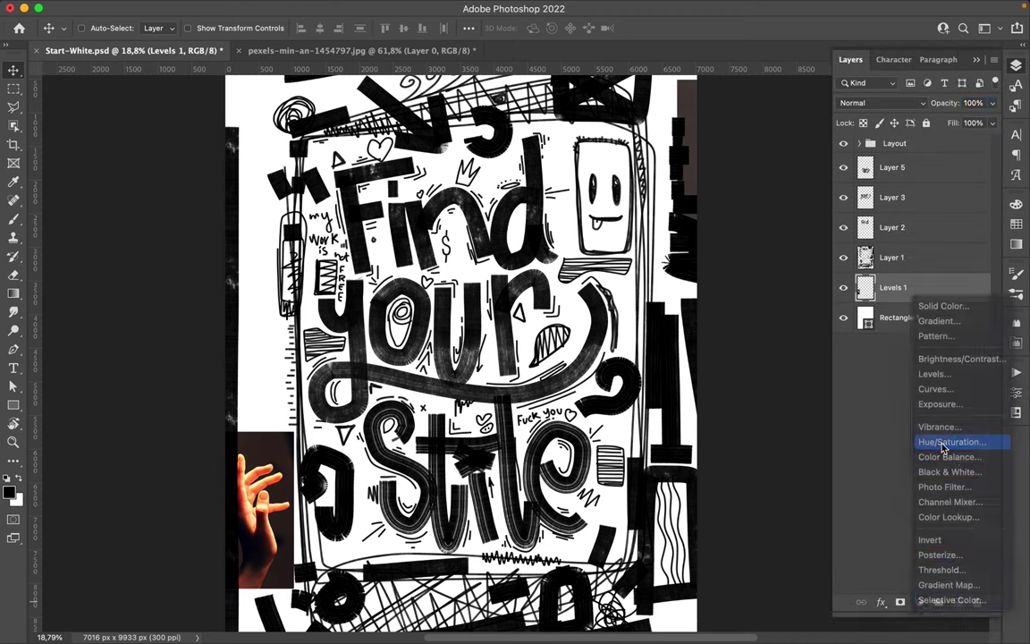
click(930, 443)
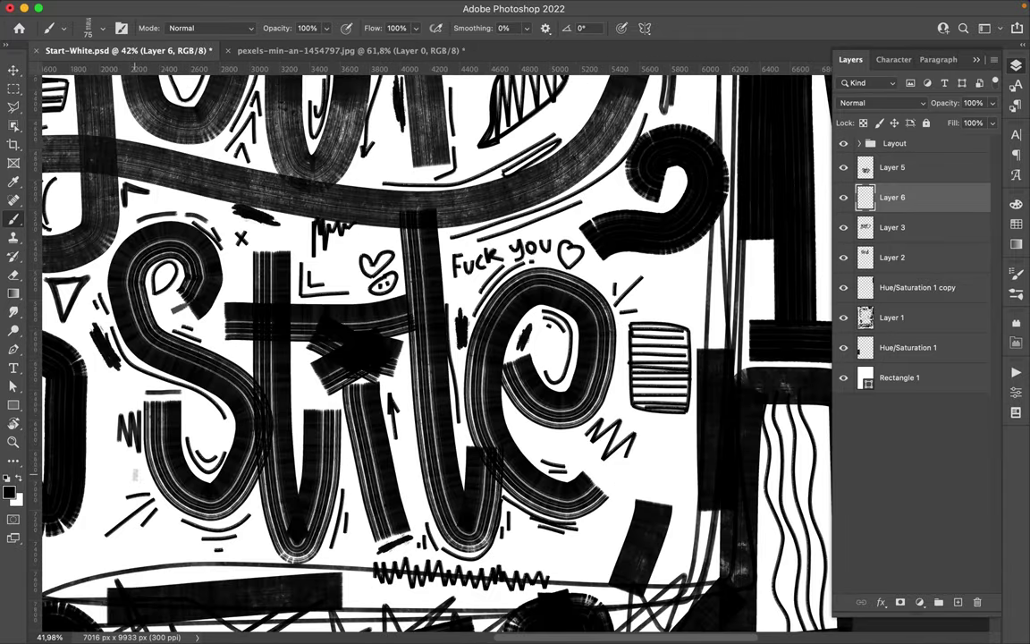
Draw a toothy mouth in the rounded shape under the $.
scroll(438, 348, up, 5)
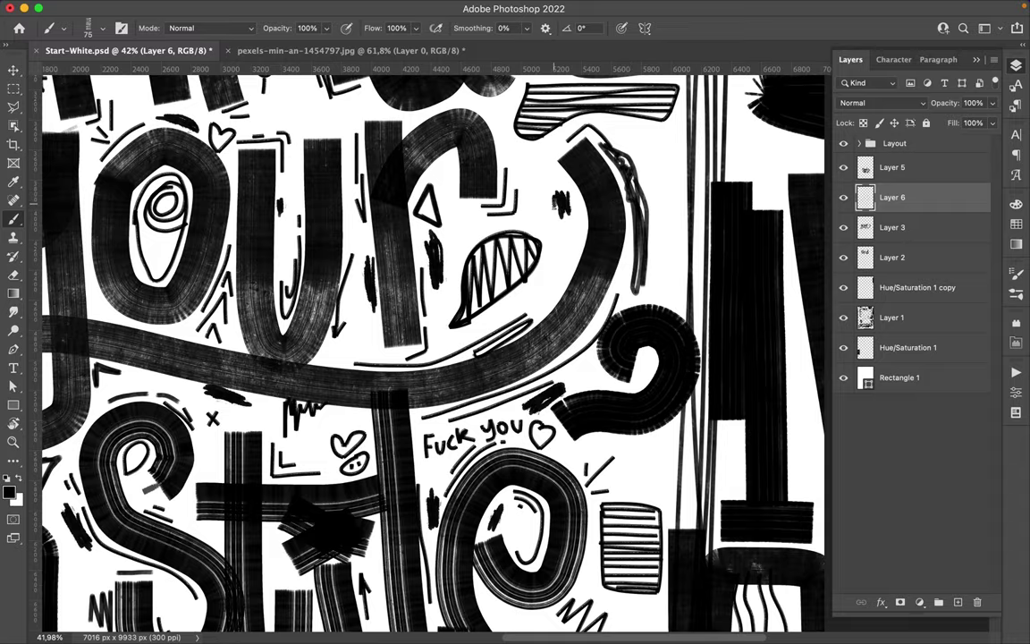
scroll(430, 349, up, 3)
scroll(429, 349, up, 3)
drag(316, 307, 338, 322)
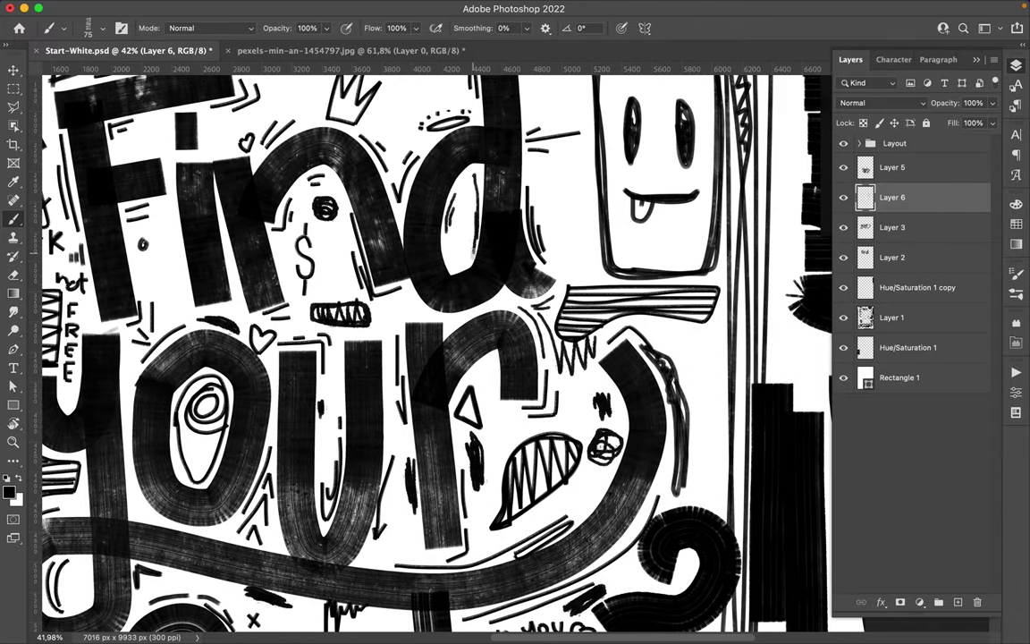
Thicken the left and right edges of the smiling face rectangle.
scroll(756, 509, down, 2)
scroll(755, 509, down, 2)
scroll(756, 510, down, 2)
scroll(447, 197, up, 3)
scroll(448, 197, down, 1)
drag(626, 460, 621, 206)
drag(489, 215, 530, 467)
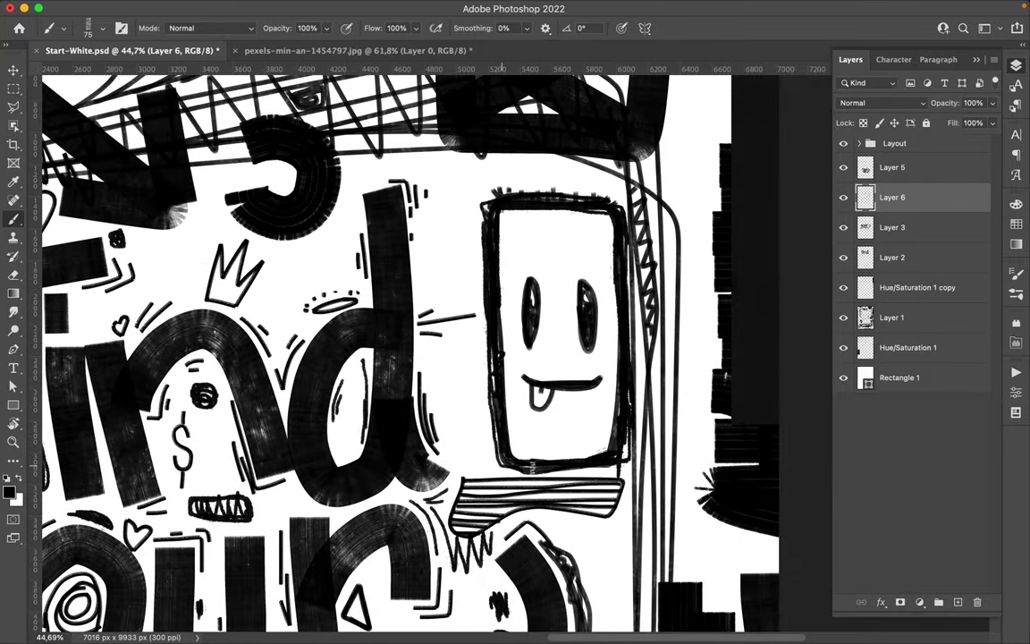
scroll(411, 340, down, 3)
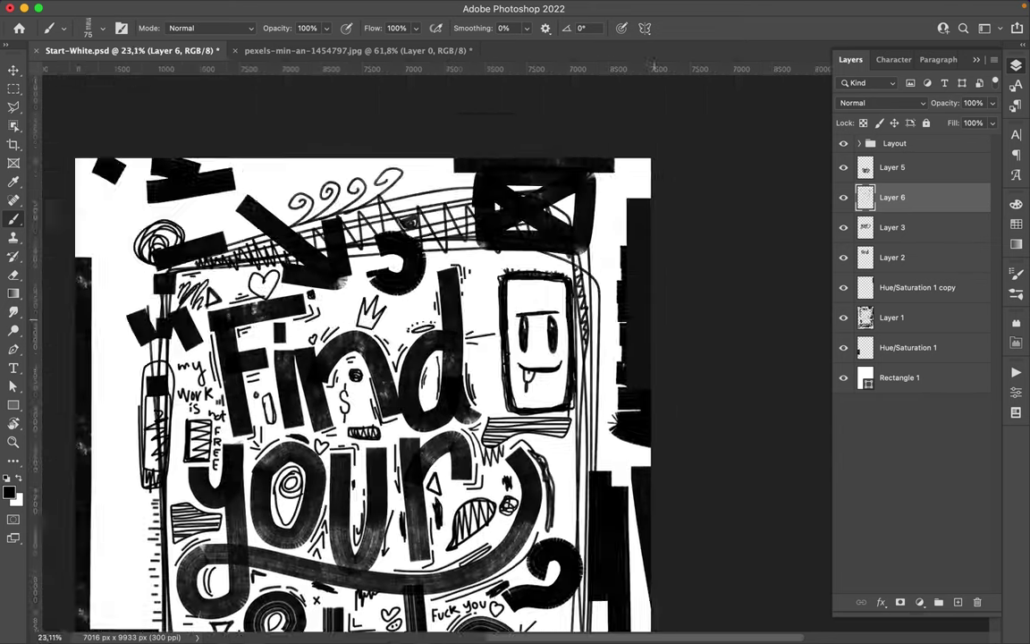
scroll(412, 340, up, 3)
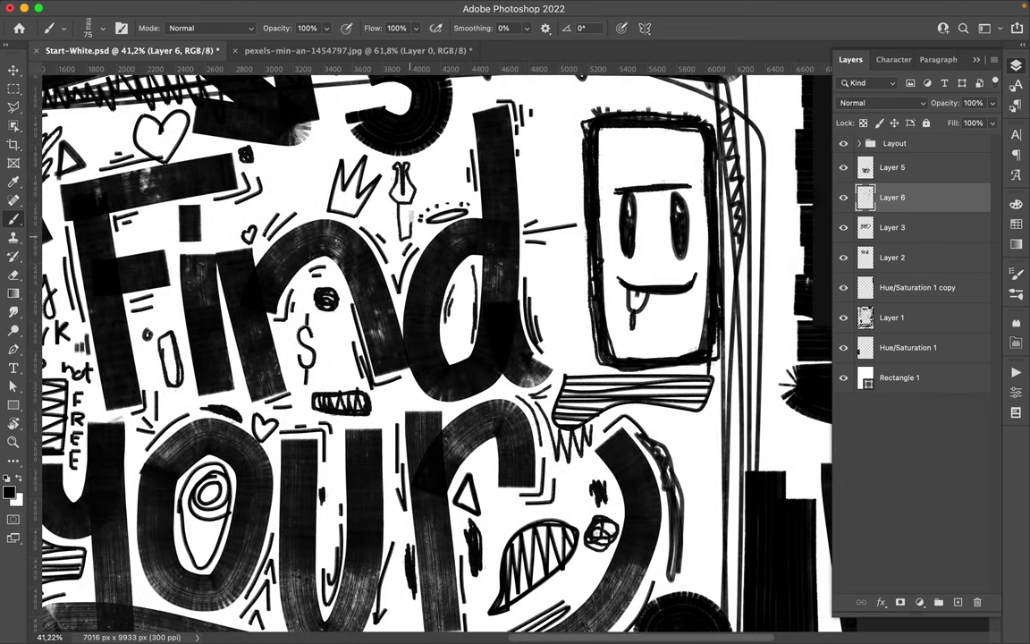
Add small loops above Find and scribbles on the face, then view the poster full screen.
drag(402, 258, 446, 303)
mouse_move(318, 204)
mouse_down()
mouse_move(332, 248)
mouse_move(354, 248)
mouse_up()
mouse_move(586, 161)
mouse_down()
mouse_move(617, 206)
mouse_move(595, 240)
mouse_up()
scroll(439, 340, down, 5)
scroll(438, 340, down, 3)
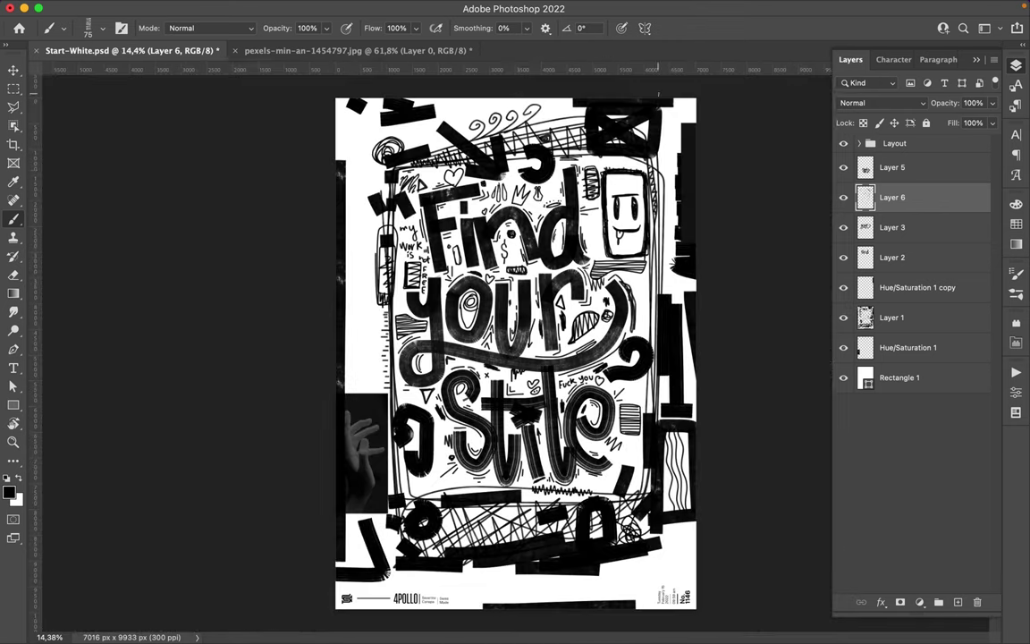
key(f)
key(f)
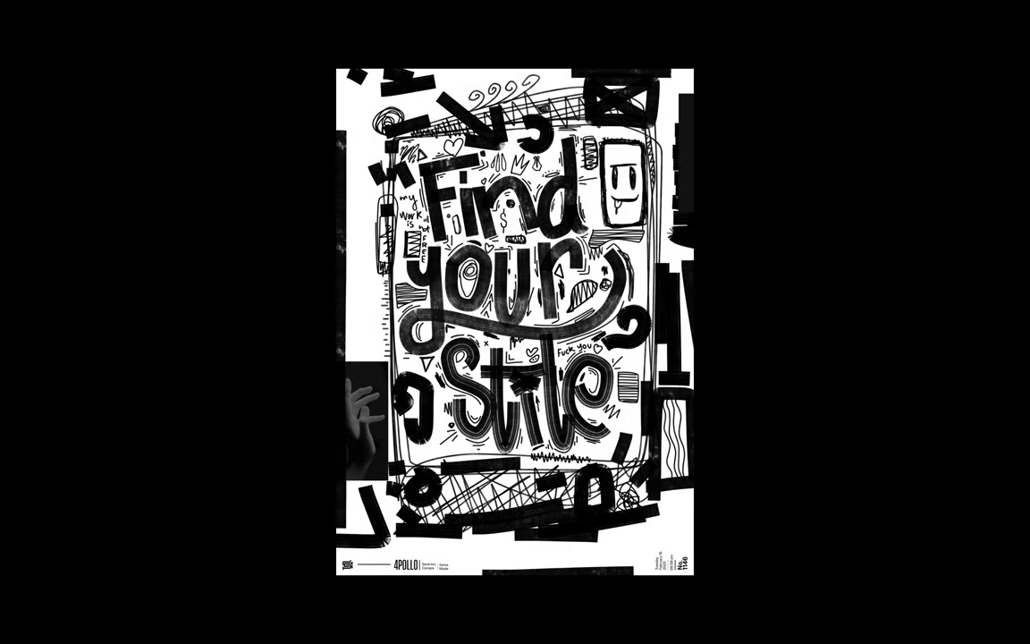